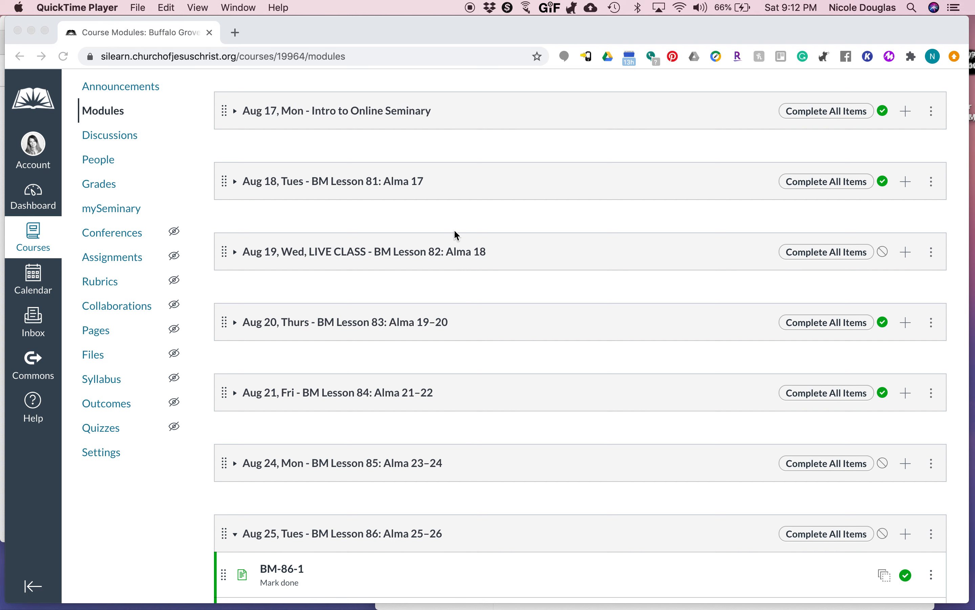
# - Review the module settings and requirements of Aug 18, Tues - BM Lesson 81: Alma 17, and close them without changes
pyautogui.scroll(2, 373, 238)
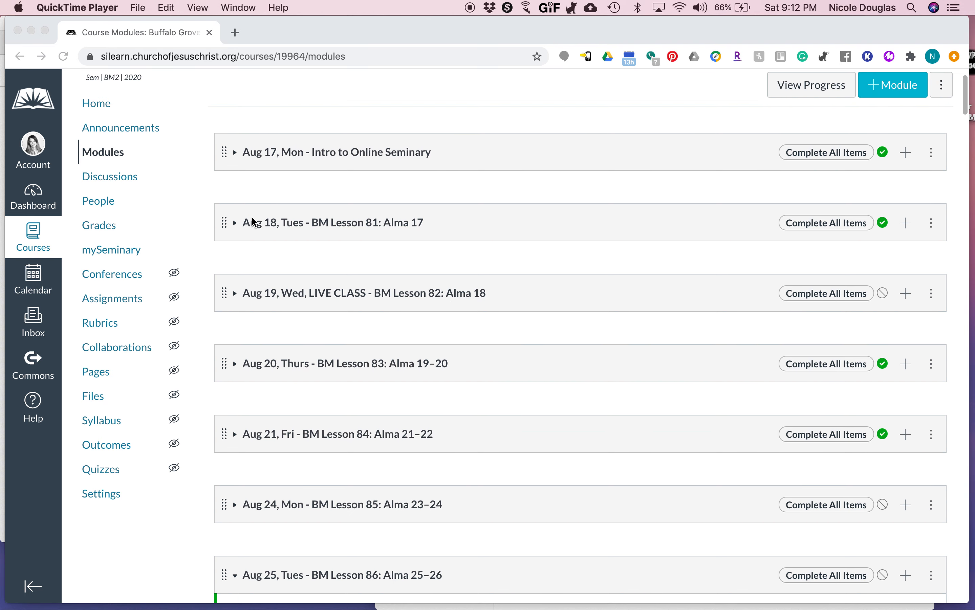
pyautogui.click(933, 219)
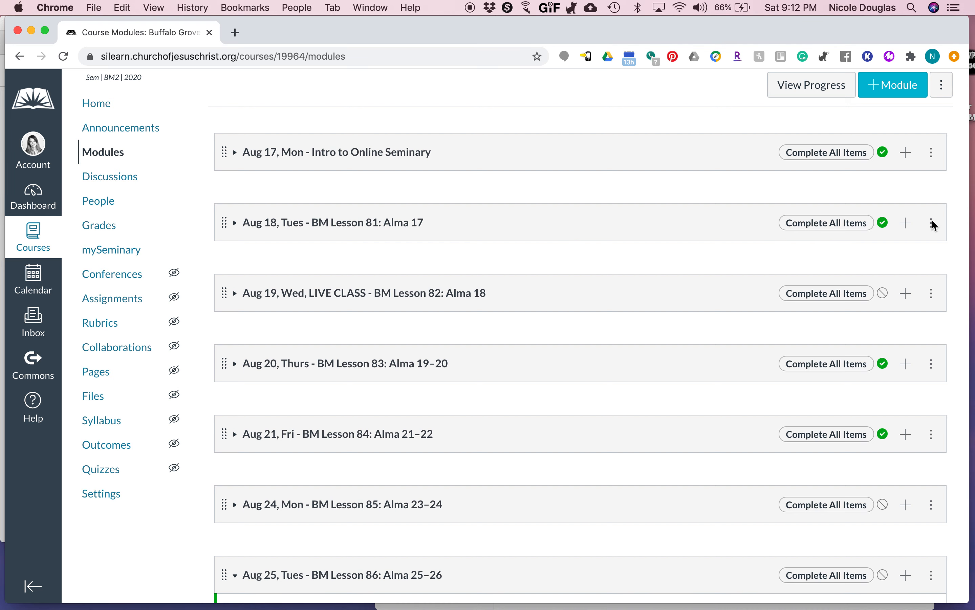
pyautogui.click(934, 224)
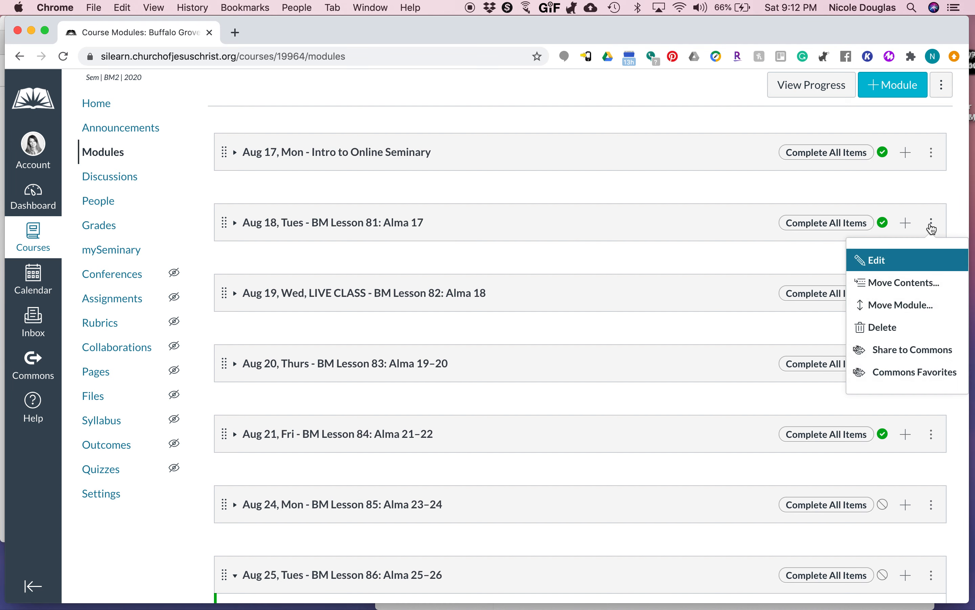
pyautogui.click(882, 263)
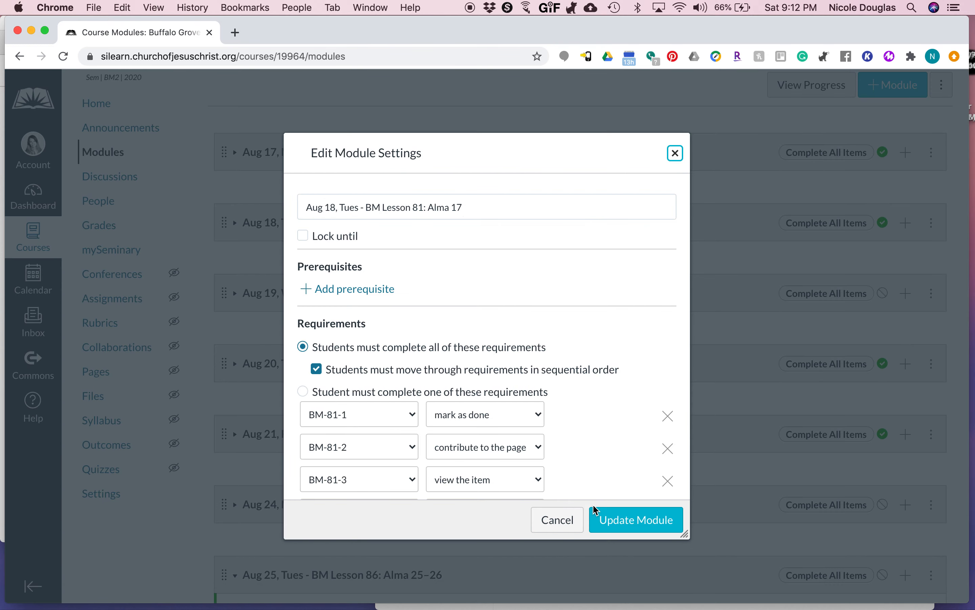
pyautogui.click(676, 155)
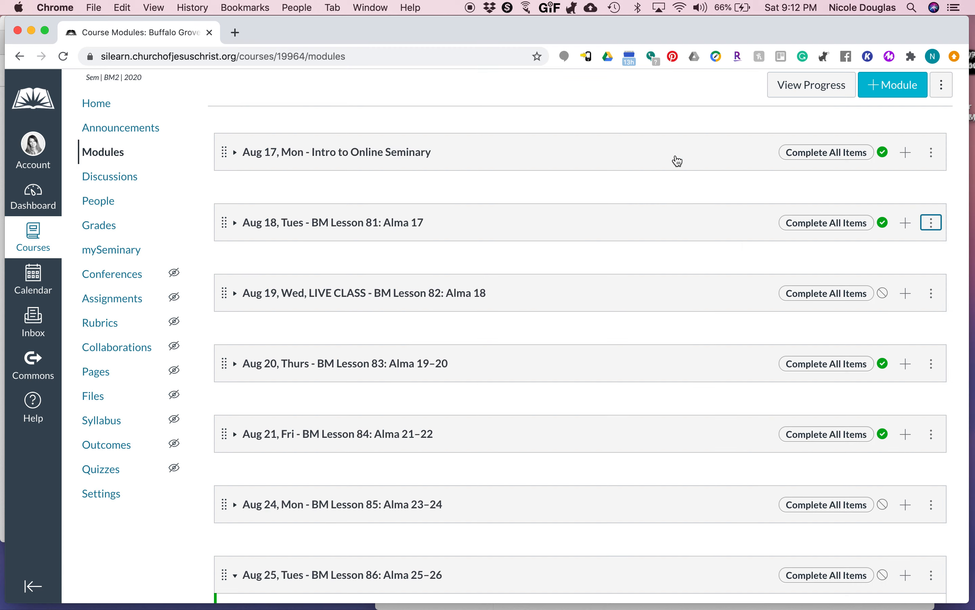
# - Open BM-86-1 from the Aug 25 Lesson 86 module in a new browser tab, view it, and return to the course modules
pyautogui.scroll(-5, 497, 205)
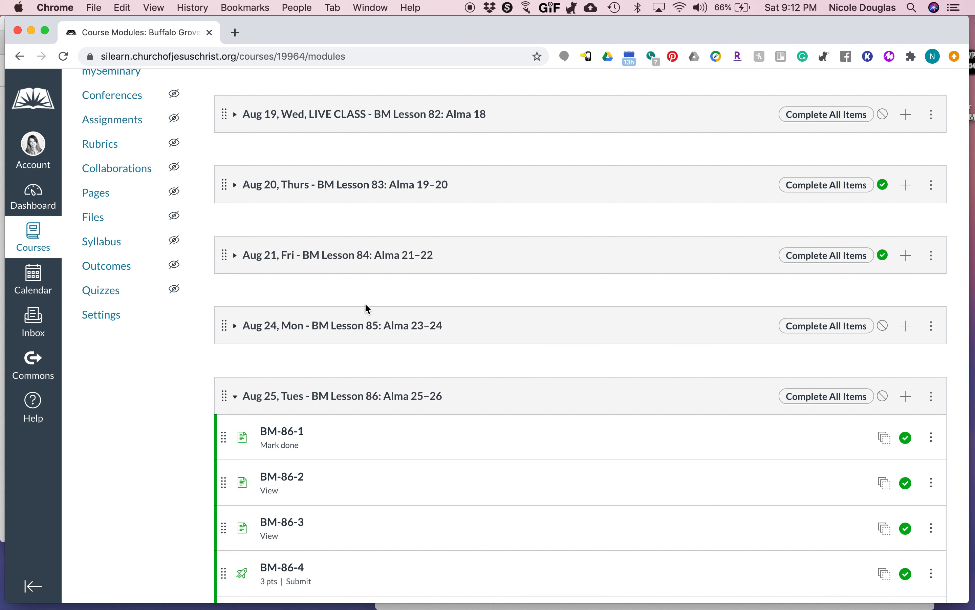
pyautogui.scroll(-2, 365, 305)
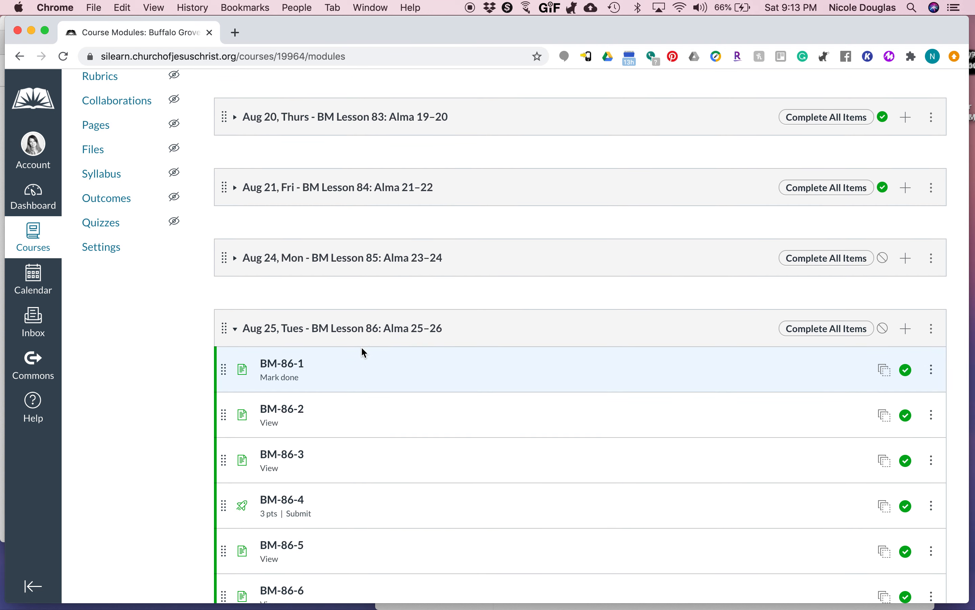
pyautogui.rightClick(290, 368)
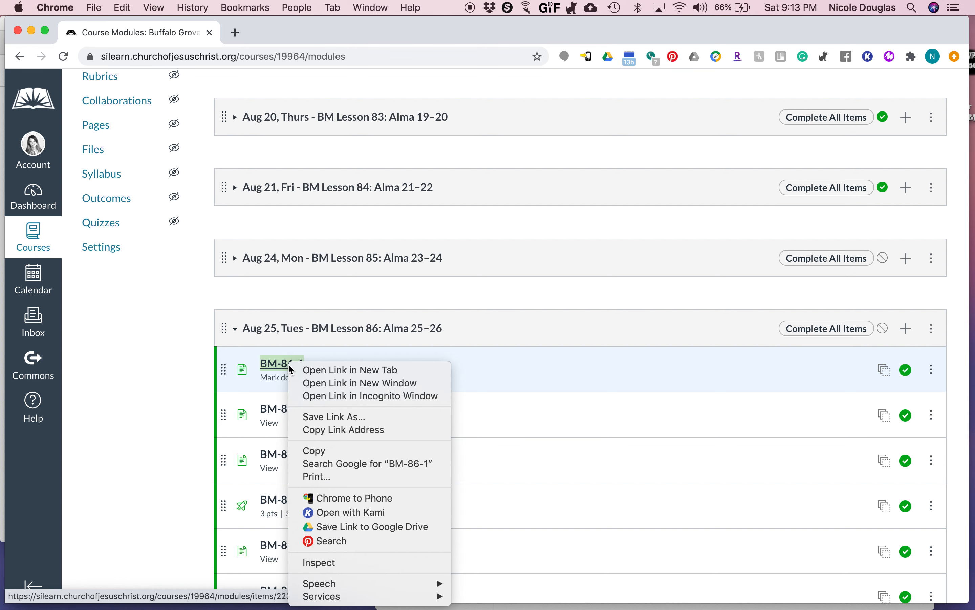
pyautogui.click(322, 371)
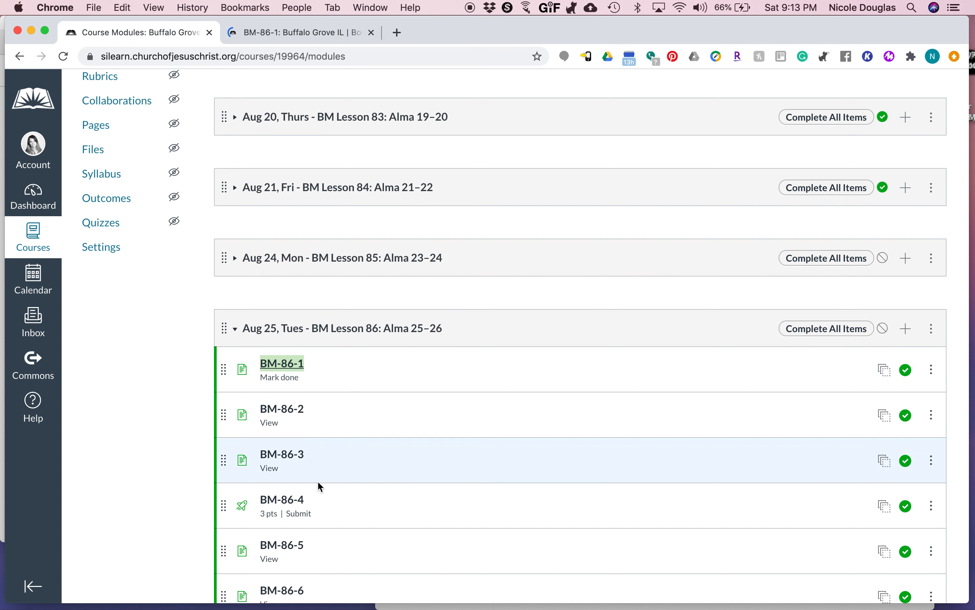
pyautogui.click(299, 36)
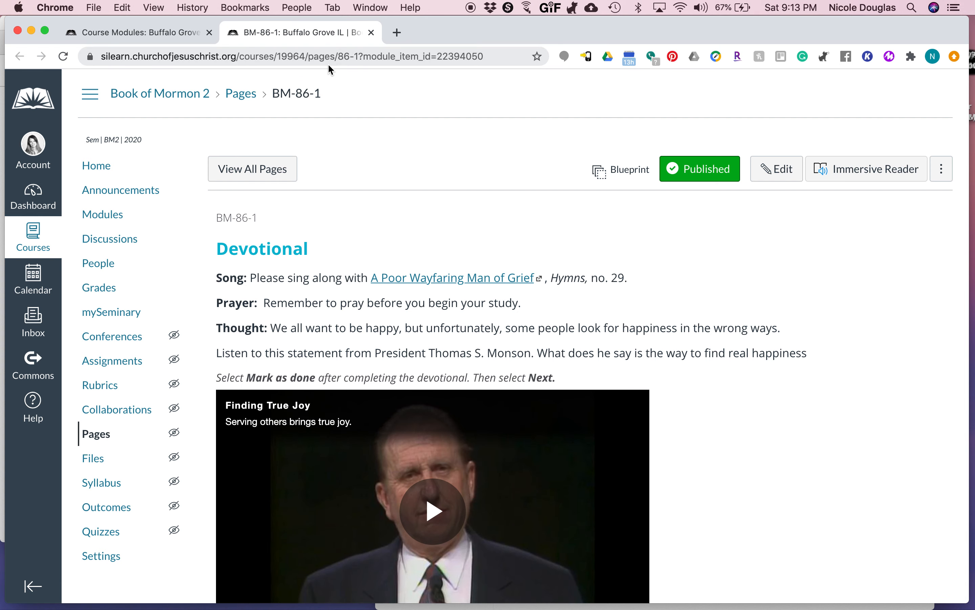
pyautogui.click(153, 36)
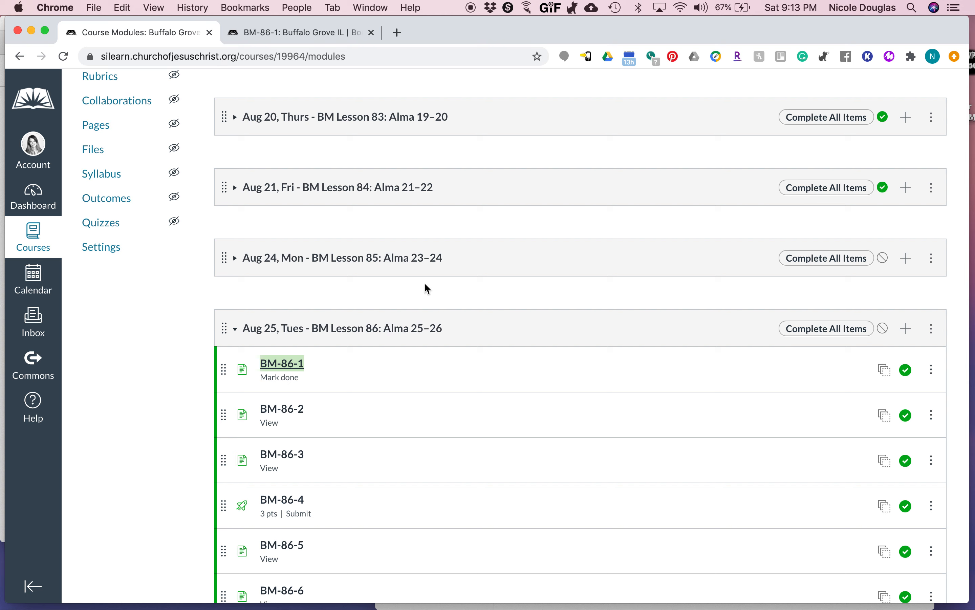
# - Open the Calendar in a new browser tab and switch to it
pyautogui.rightClick(39, 277)
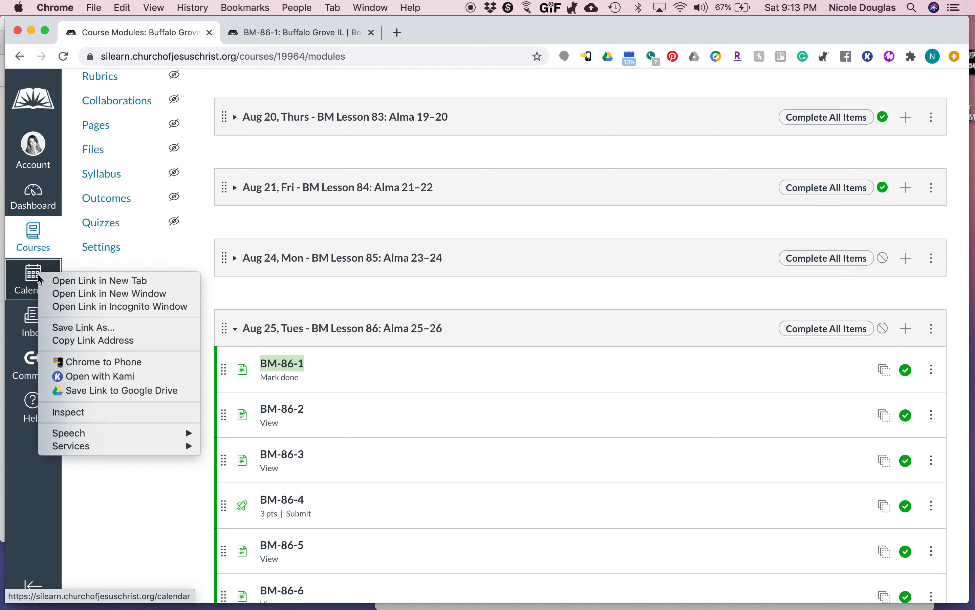
pyautogui.click(72, 286)
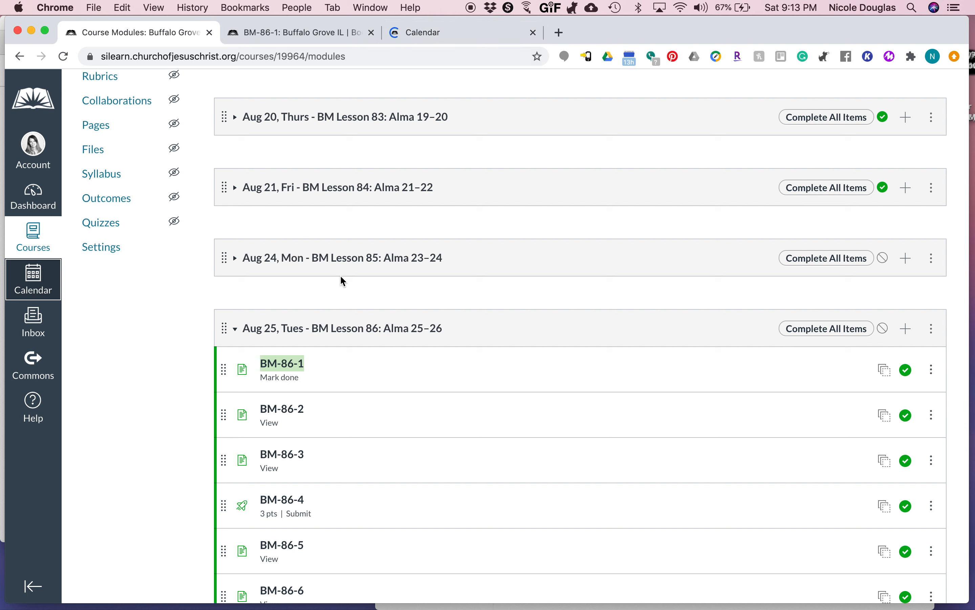
pyautogui.click(447, 34)
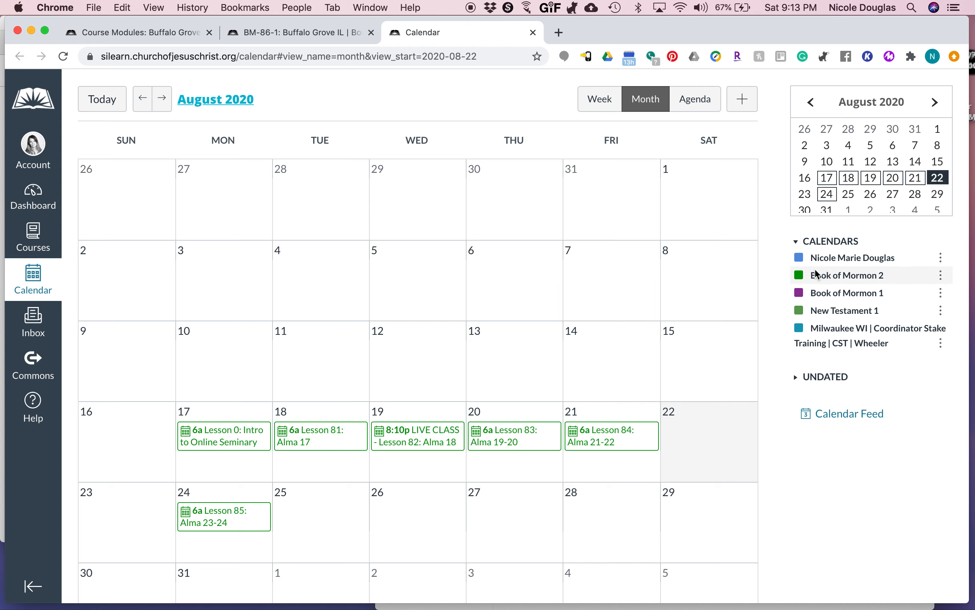
# - View the course color options for the Book of Mormon 2 calendar and close them without changes
pyautogui.click(800, 276)
pyautogui.click(801, 276)
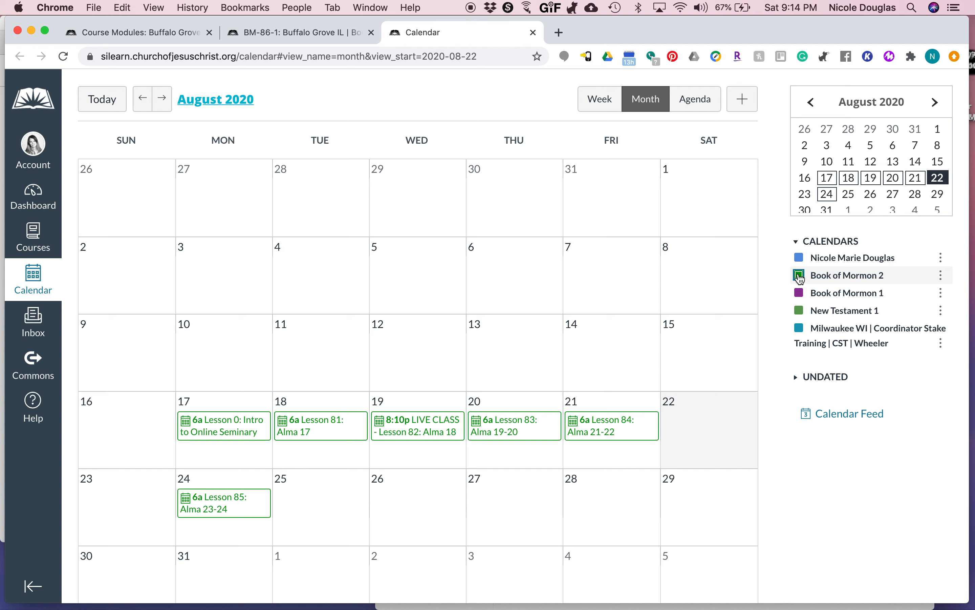
pyautogui.click(942, 277)
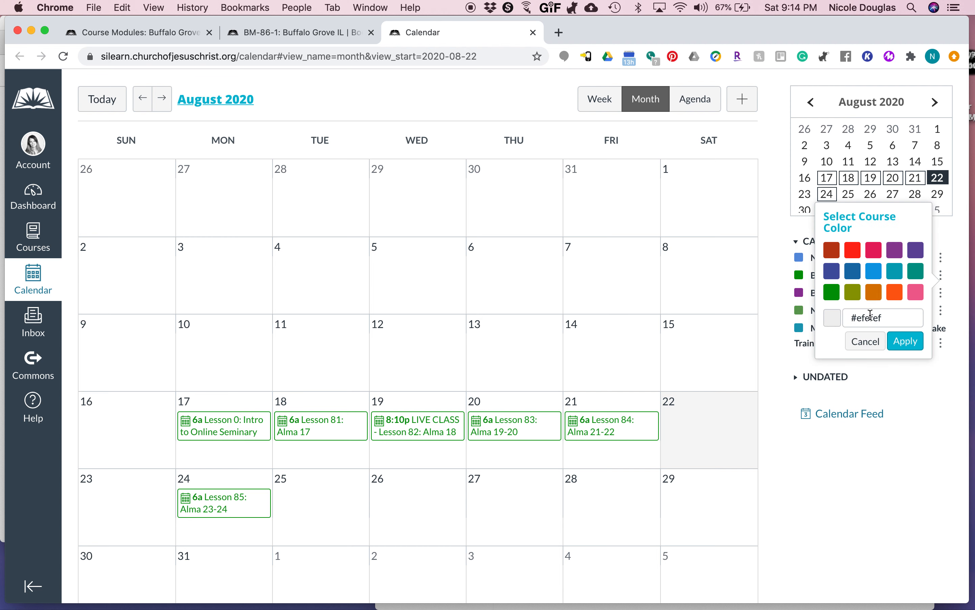
pyautogui.click(865, 343)
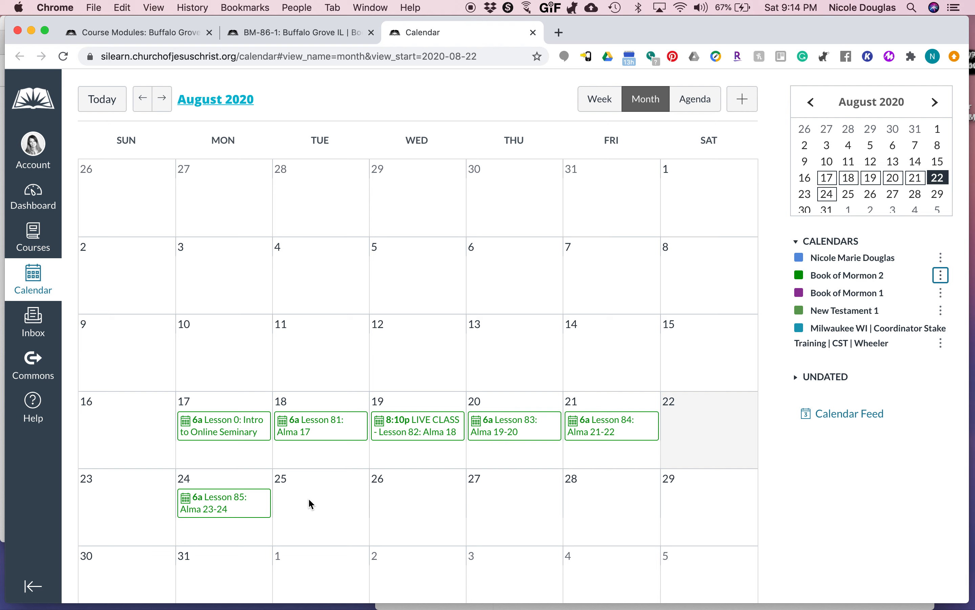
# - Start a new event on August 25, 2020 and begin its title with "Lesson 86:"
pyautogui.click(308, 508)
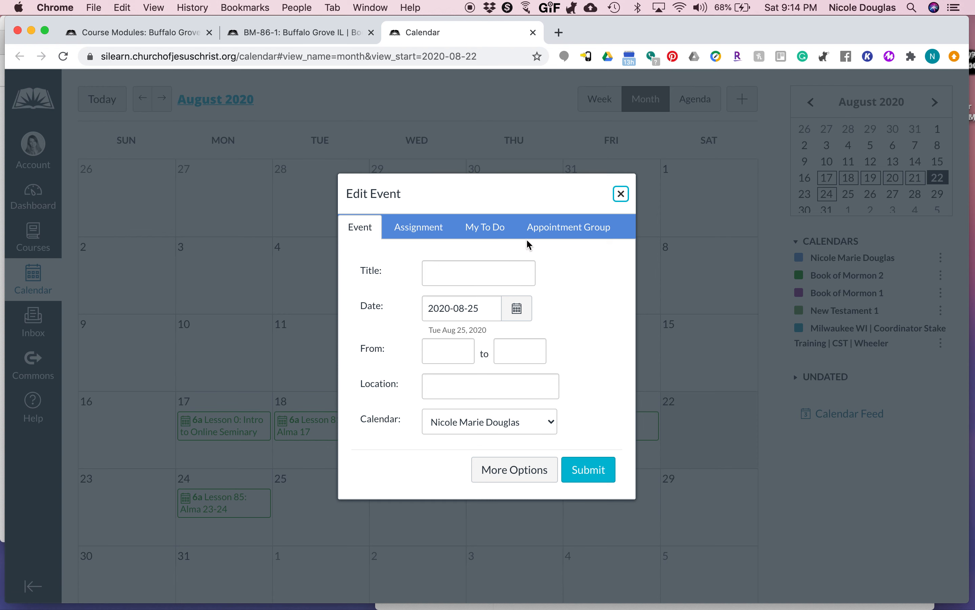
pyautogui.click(566, 229)
pyautogui.click(469, 272)
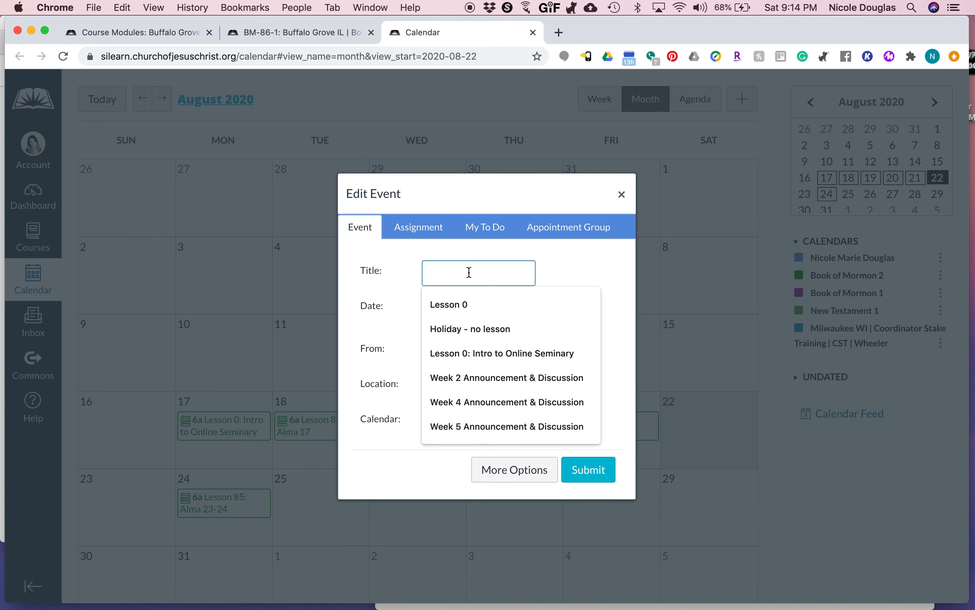
pyautogui.write('Lesson ')
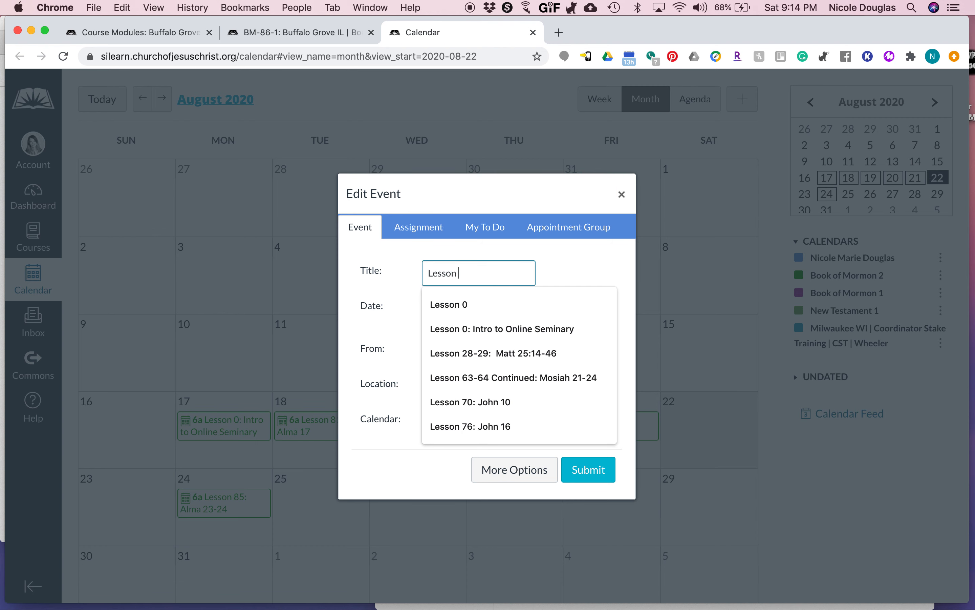
pyautogui.write('86:')
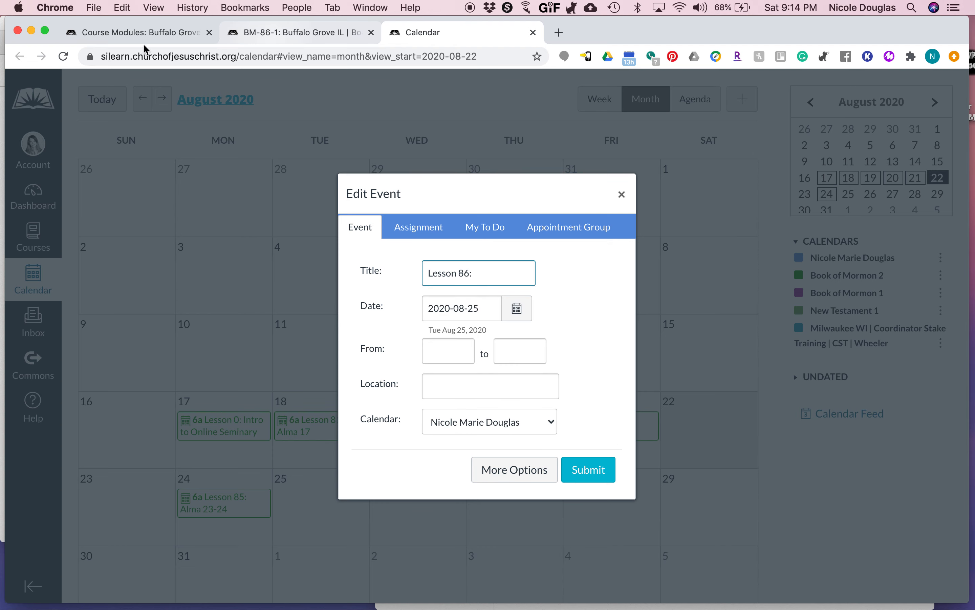
# - Look up Lesson 86 in the course modules and complete the event title as "Lesson 86: Alma 25-26"
pyautogui.click(133, 34)
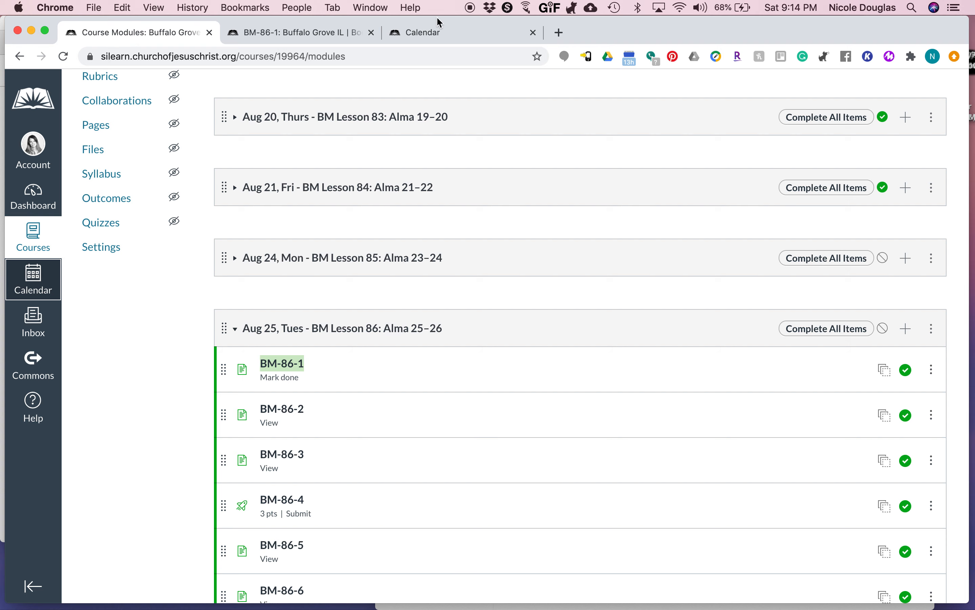
pyautogui.click(450, 35)
pyautogui.write('Alma 2')
pyautogui.write('-526')
pyautogui.press('BackSpace')
pyautogui.press('BackSpace')
pyautogui.press('BackSpace')
pyautogui.press('BackSpace')
pyautogui.write('5-26')
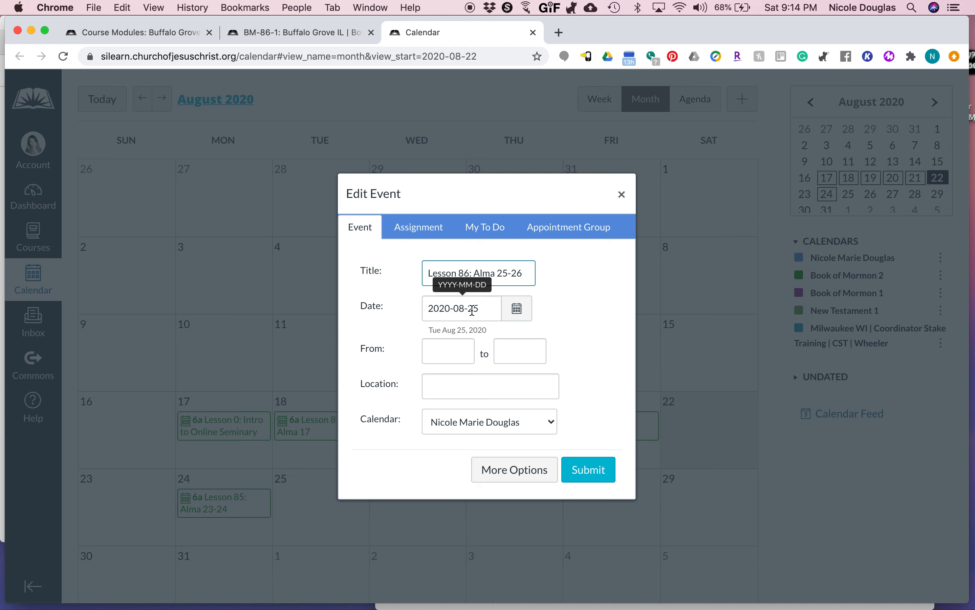
# - Set the event's time from 6:00am to 11:00pm and its location to Online
pyautogui.click(446, 349)
pyautogui.click(453, 383)
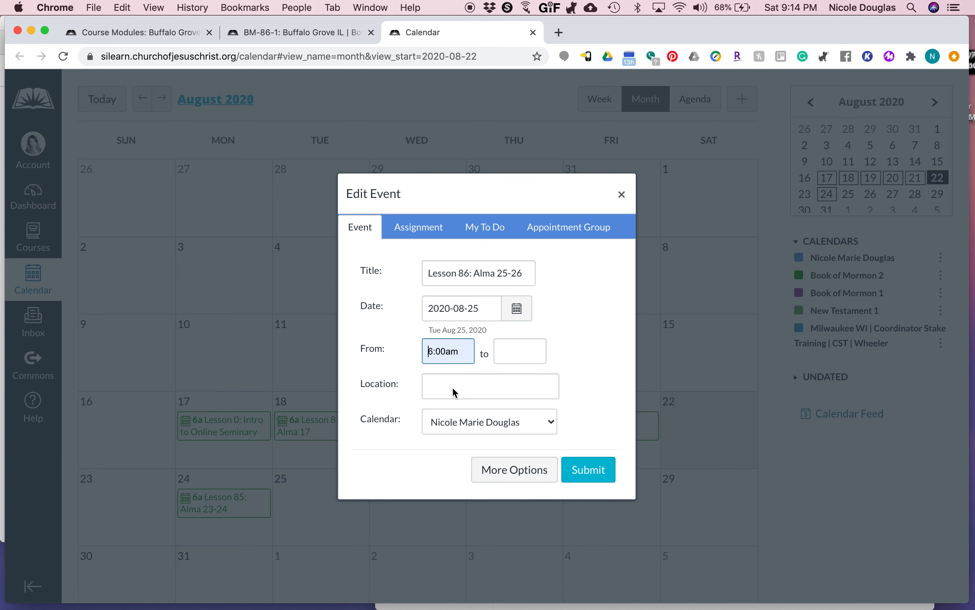
pyautogui.click(513, 372)
pyautogui.click(516, 401)
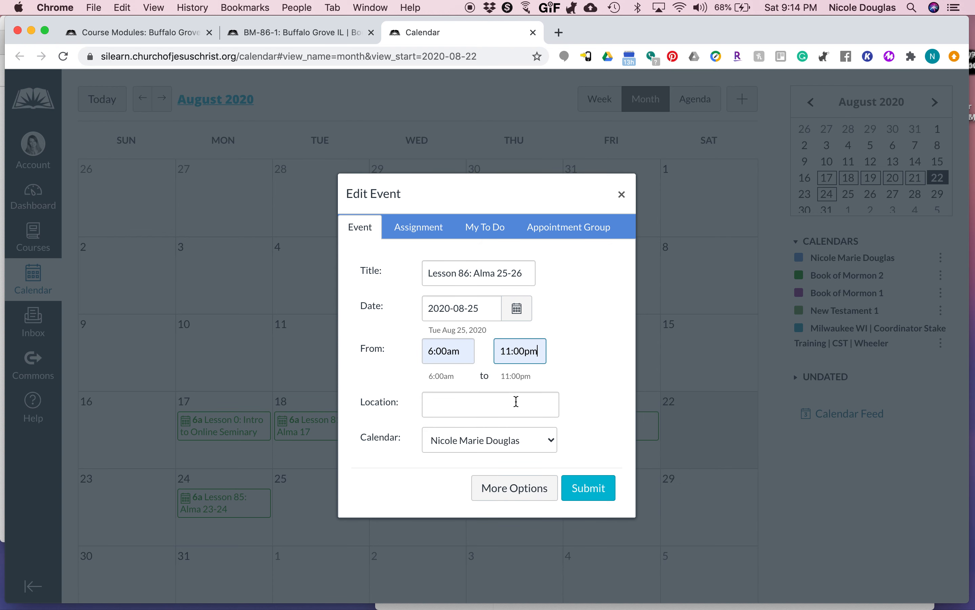
pyautogui.click(469, 401)
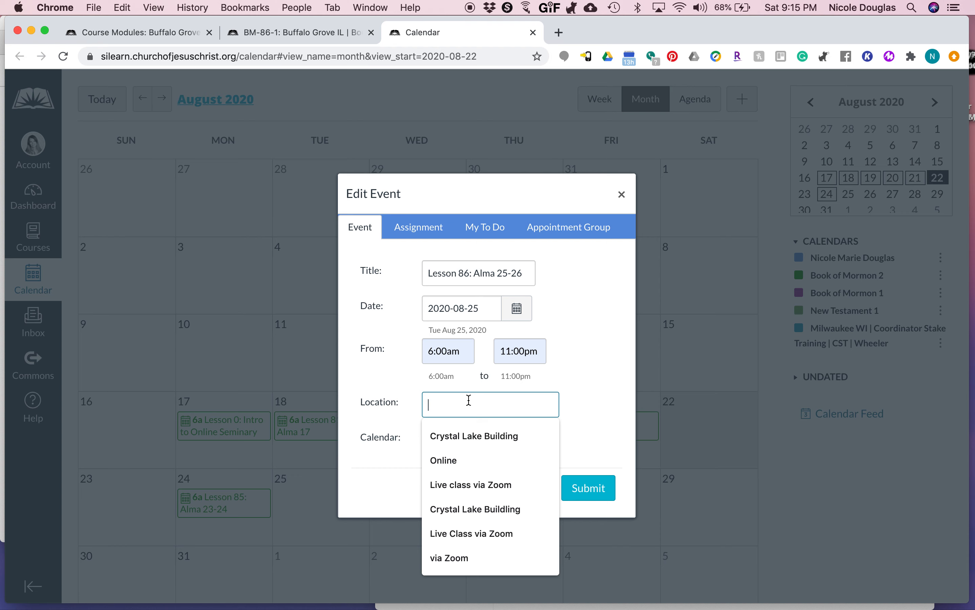
pyautogui.click(451, 464)
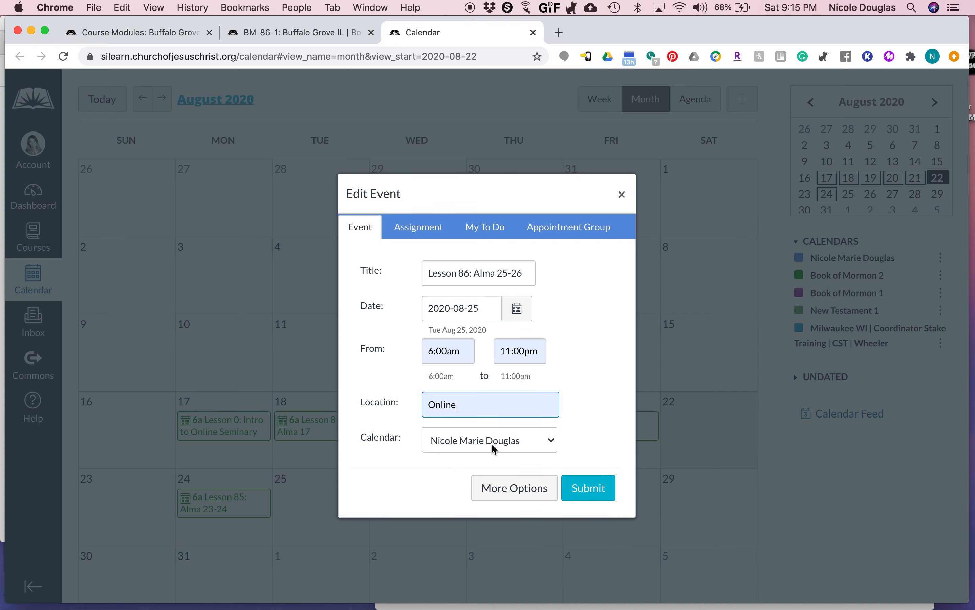
# - Assign the event to the Book of Mormon 2 calendar and open its additional options
pyautogui.click(507, 441)
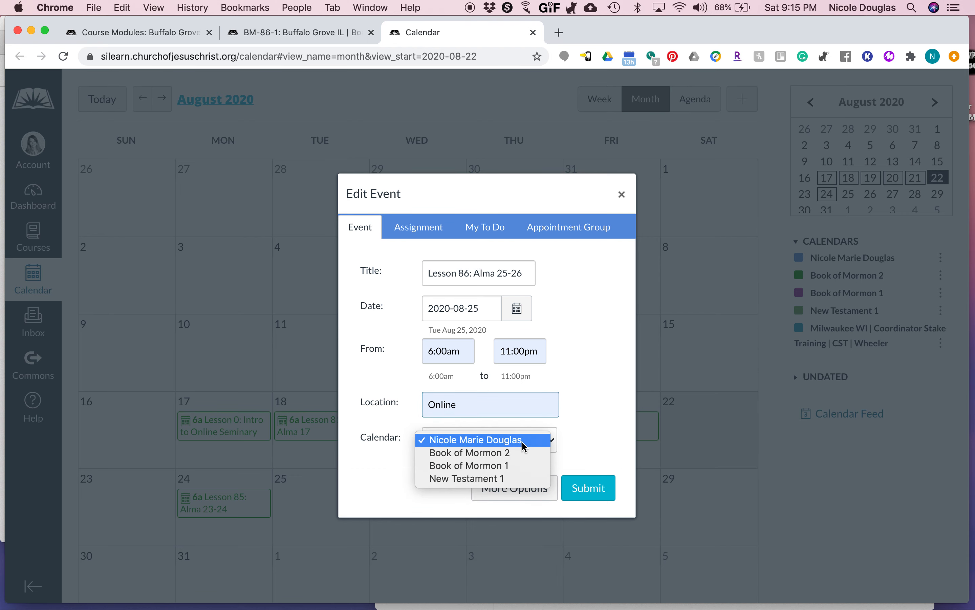
pyautogui.click(520, 451)
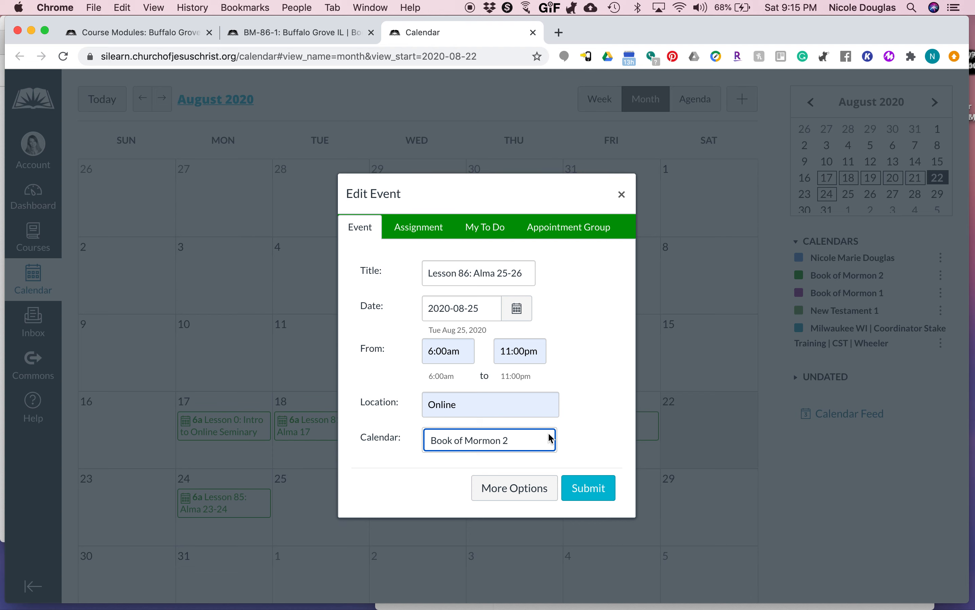
pyautogui.click(525, 491)
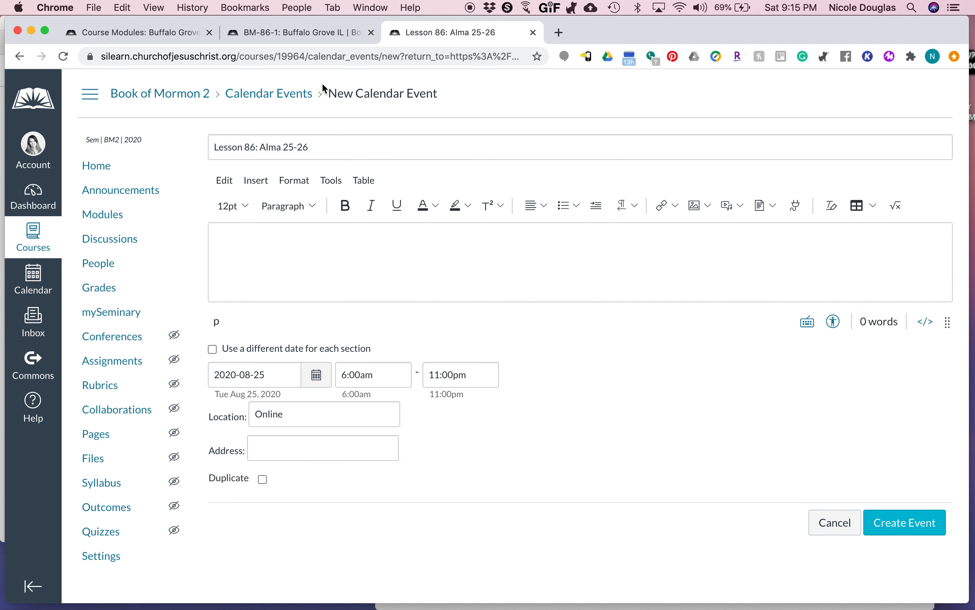
# - Copy the web address of the BM-86-1 page and paste it into the event's description
pyautogui.click(318, 32)
pyautogui.click(318, 56)
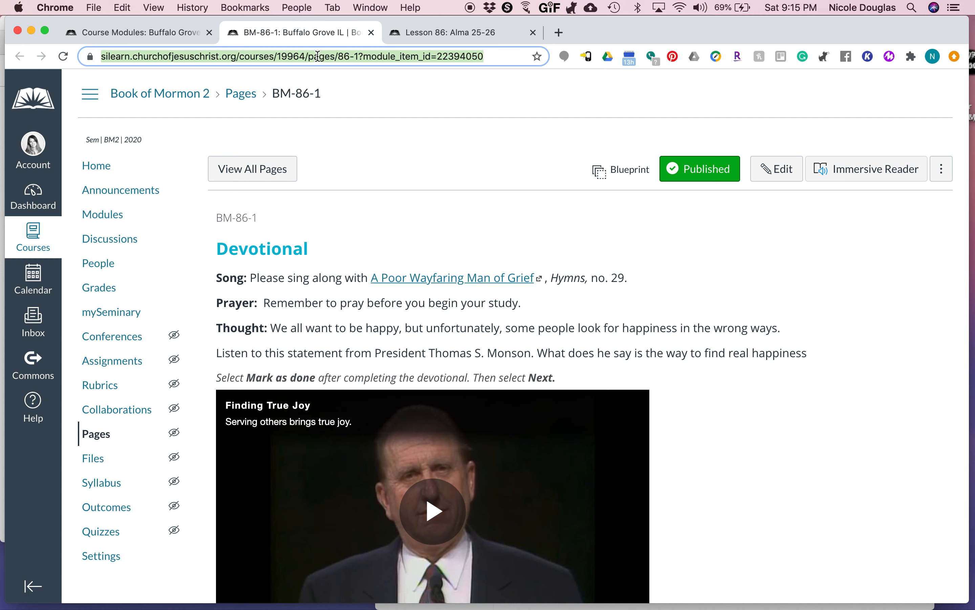
pyautogui.press('super+c')
pyautogui.click(423, 29)
pyautogui.click(371, 240)
pyautogui.press('super+v')
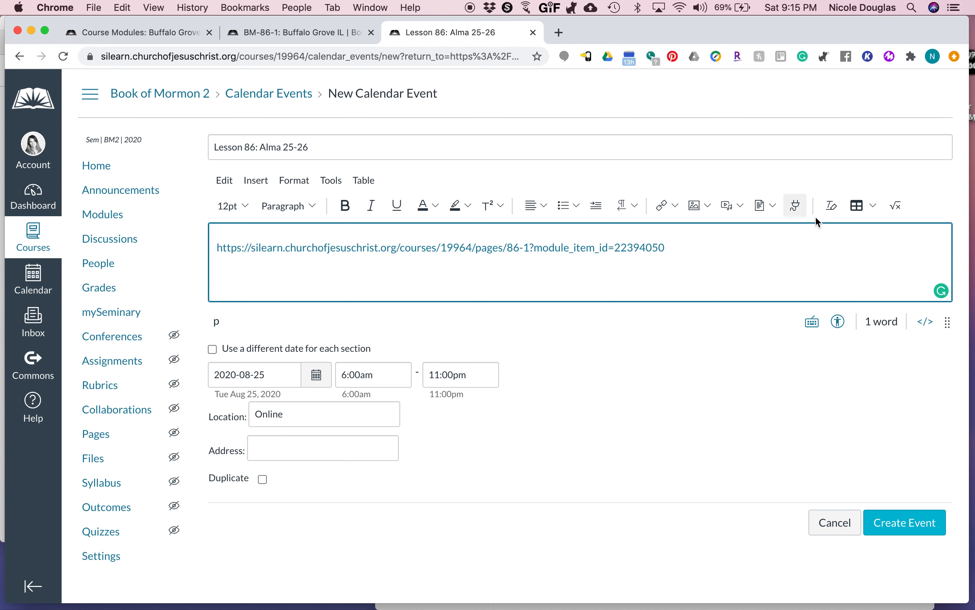
# - Insert a course link to the module "Aug 25, Tues - BM Lesson 86: Alma 25–26" in the event's description
pyautogui.click(676, 208)
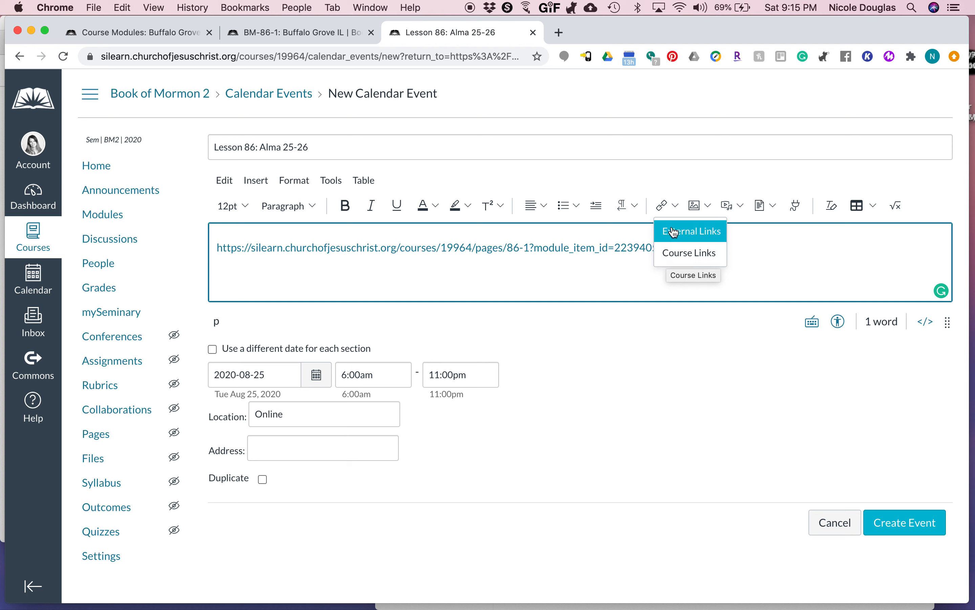
pyautogui.click(669, 255)
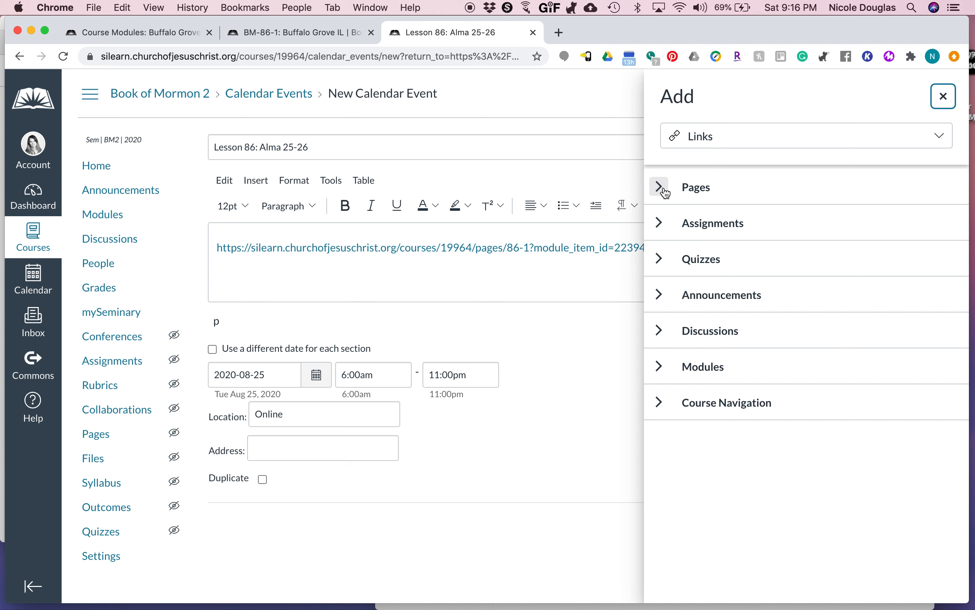
pyautogui.click(659, 366)
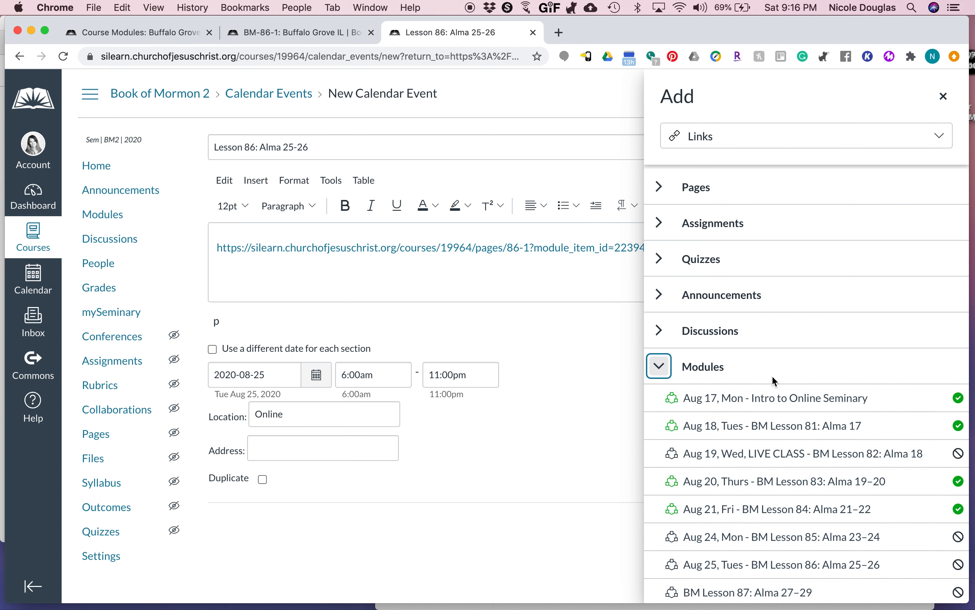
pyautogui.scroll(-3, 769, 400)
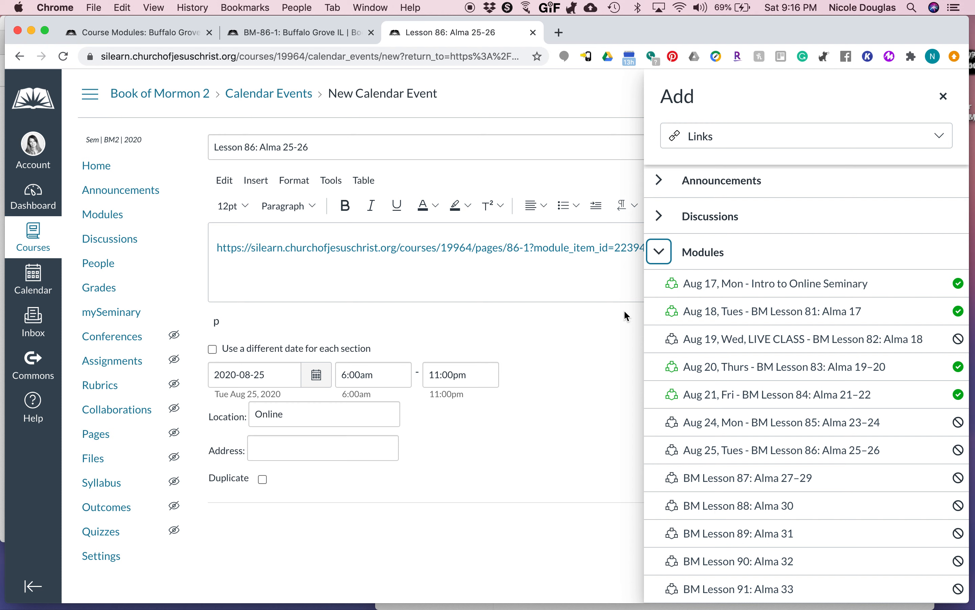
pyautogui.click(784, 450)
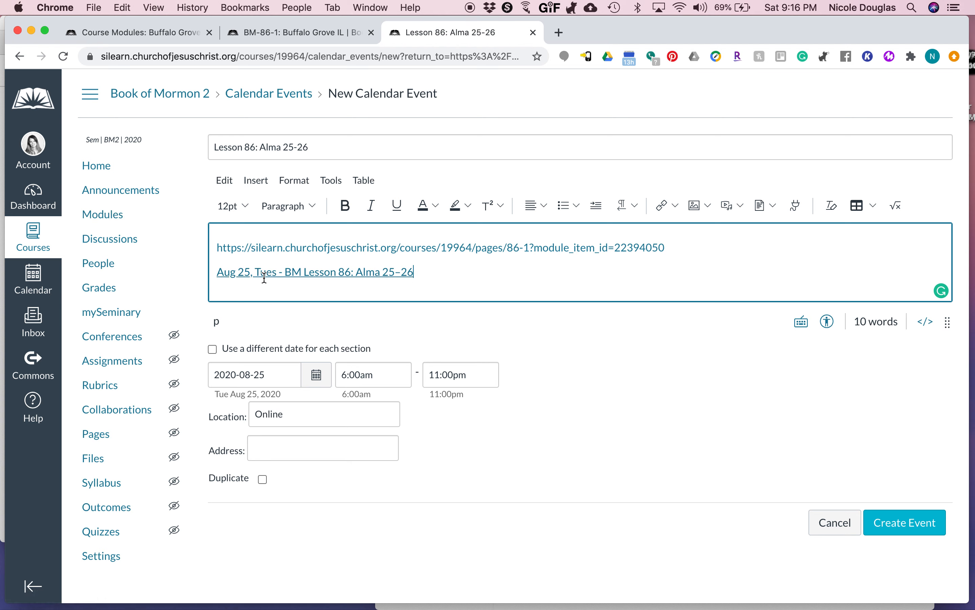
# - Replace the target of the Lesson 86 module link with the web address copied from the BM-86-1 page
pyautogui.tripleClick(308, 272)
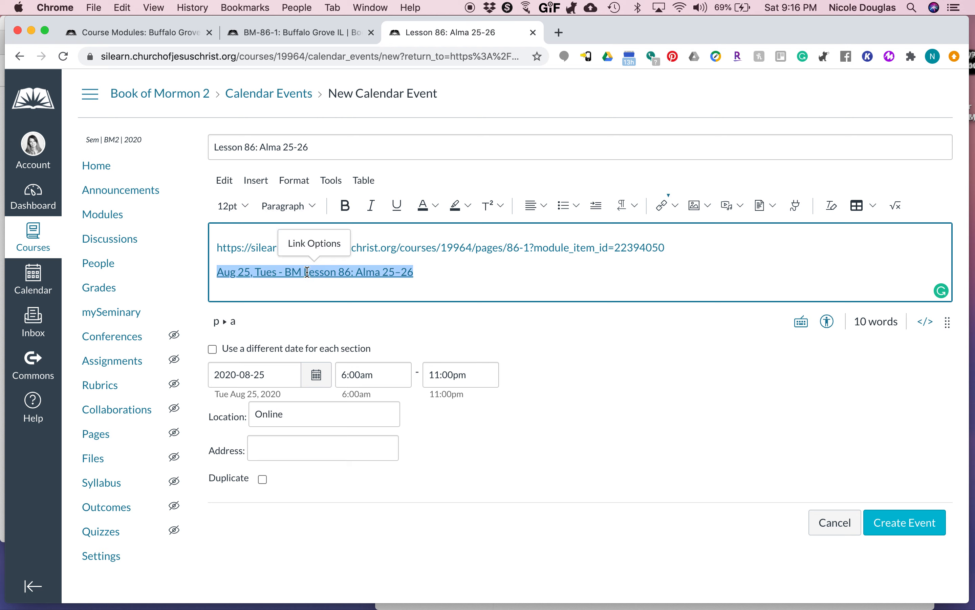
pyautogui.click(322, 243)
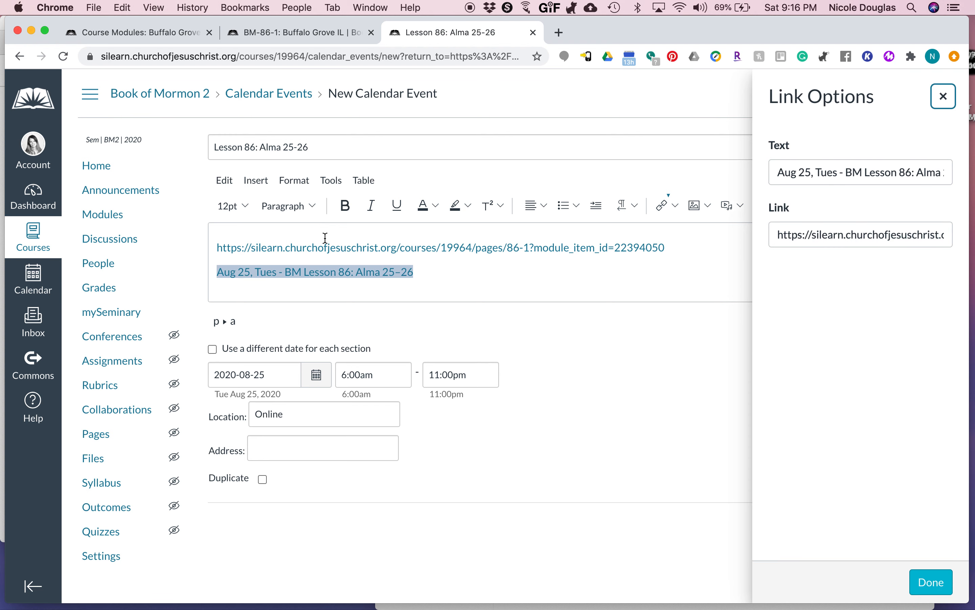
pyautogui.click(851, 233)
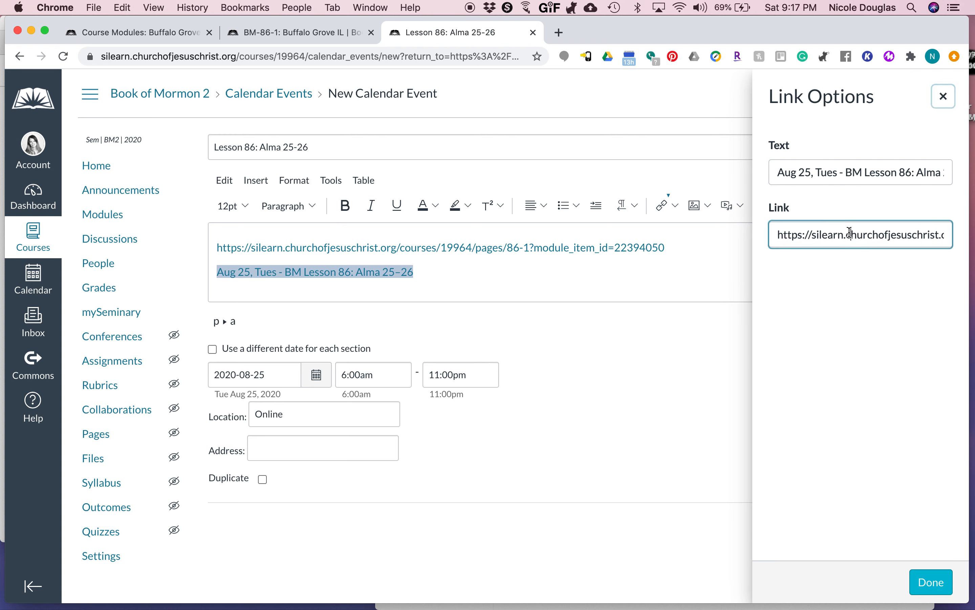
pyautogui.click(777, 233)
pyautogui.moveTo(777, 233); pyautogui.dragTo(802, 260)
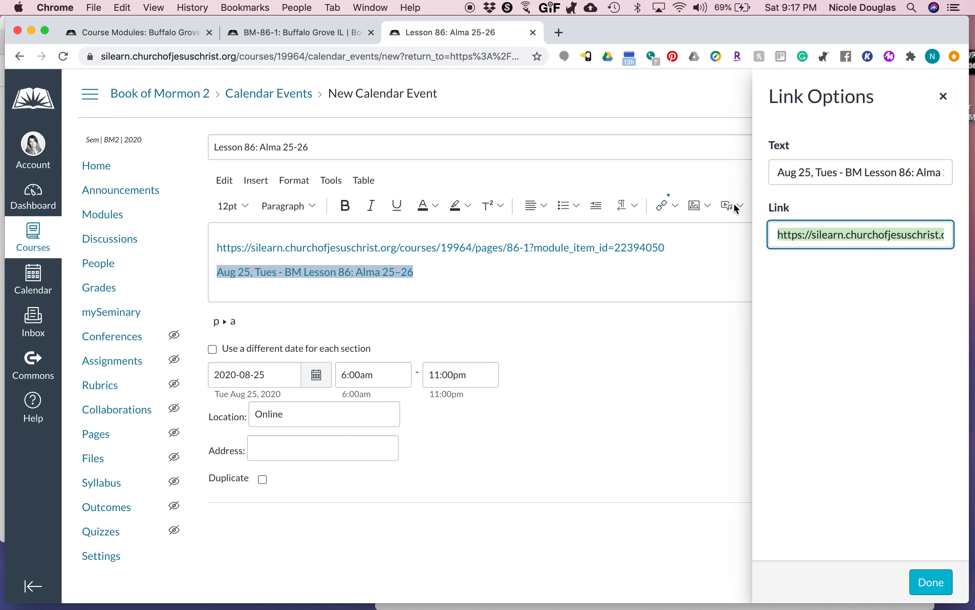
pyautogui.click(307, 33)
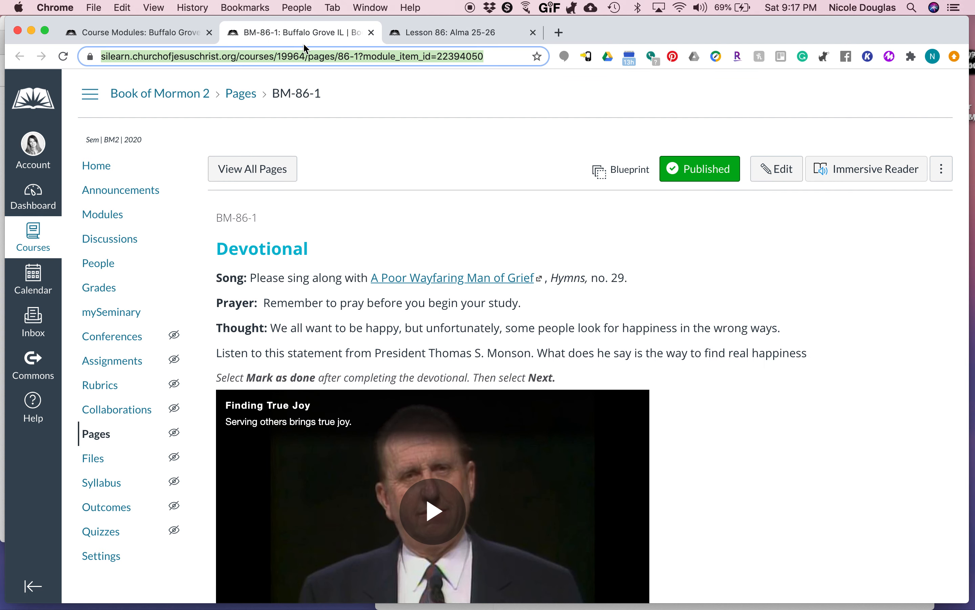
pyautogui.press('super+c')
pyautogui.click(452, 32)
pyautogui.press('super+v')
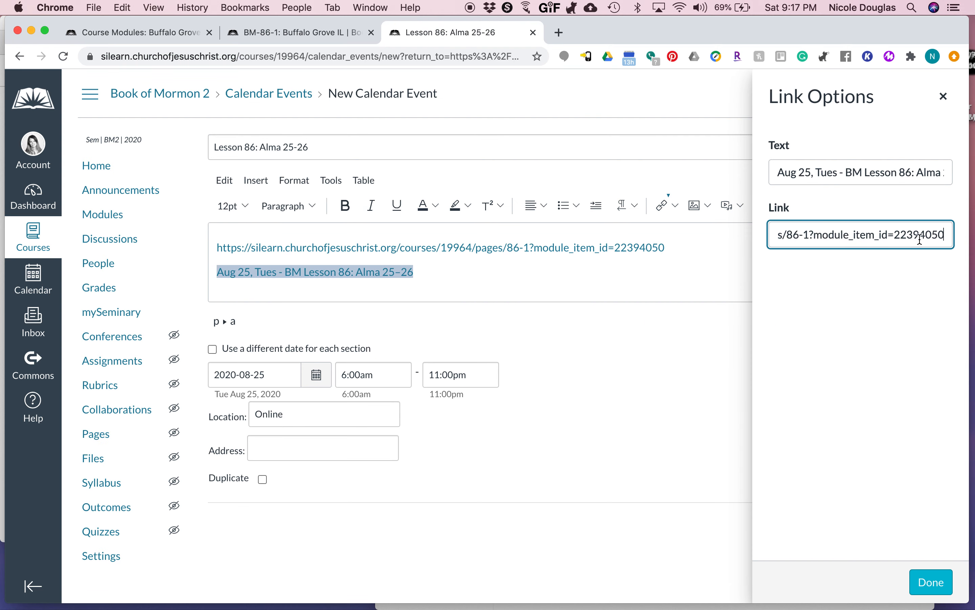
pyautogui.click(930, 584)
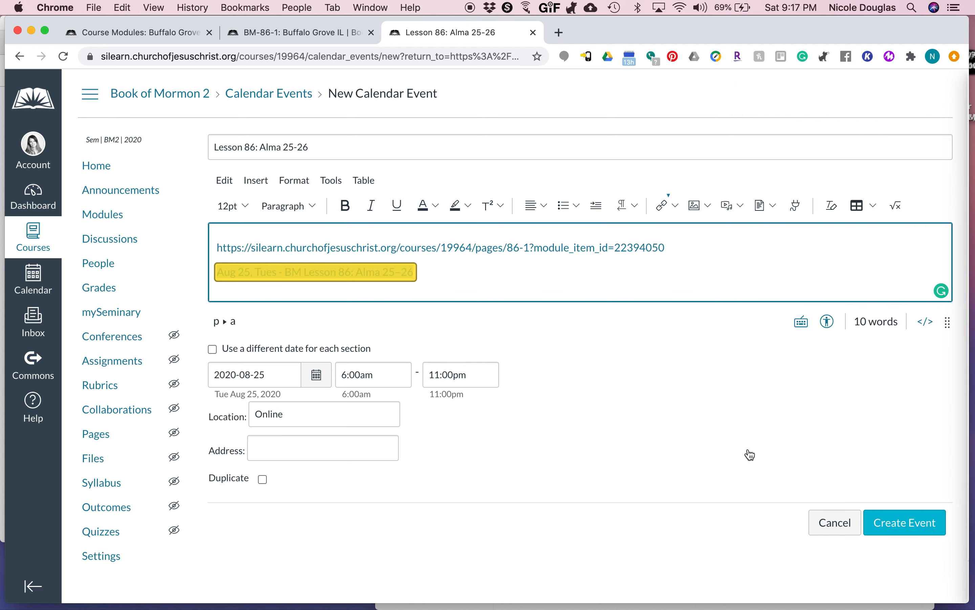
# - Delete the plain web address and its empty line from the description, and create the event
pyautogui.tripleClick(669, 242)
pyautogui.press('BackSpace')
pyautogui.press('Down')
pyautogui.press('Left')
pyautogui.press('BackSpace')
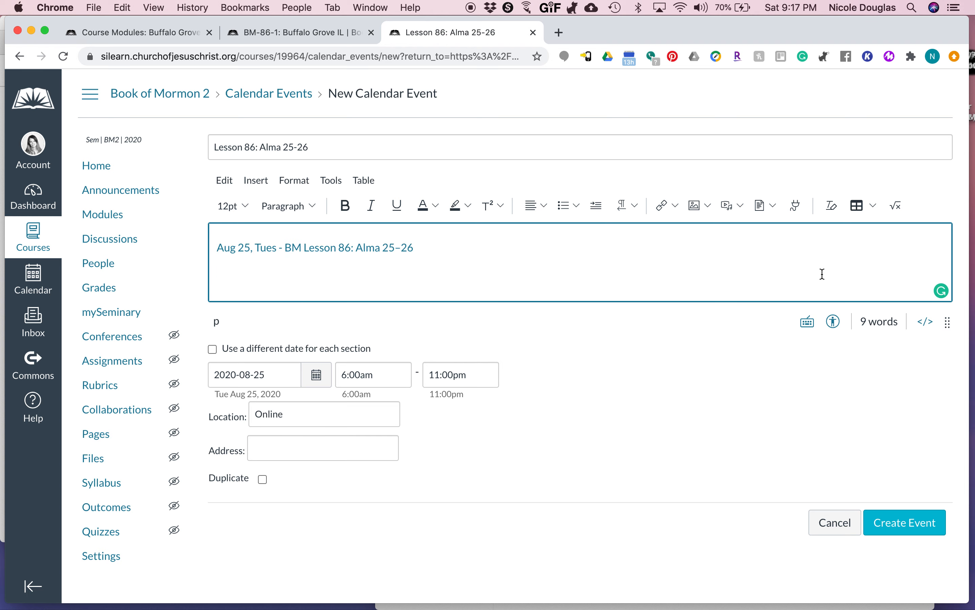
pyautogui.click(883, 526)
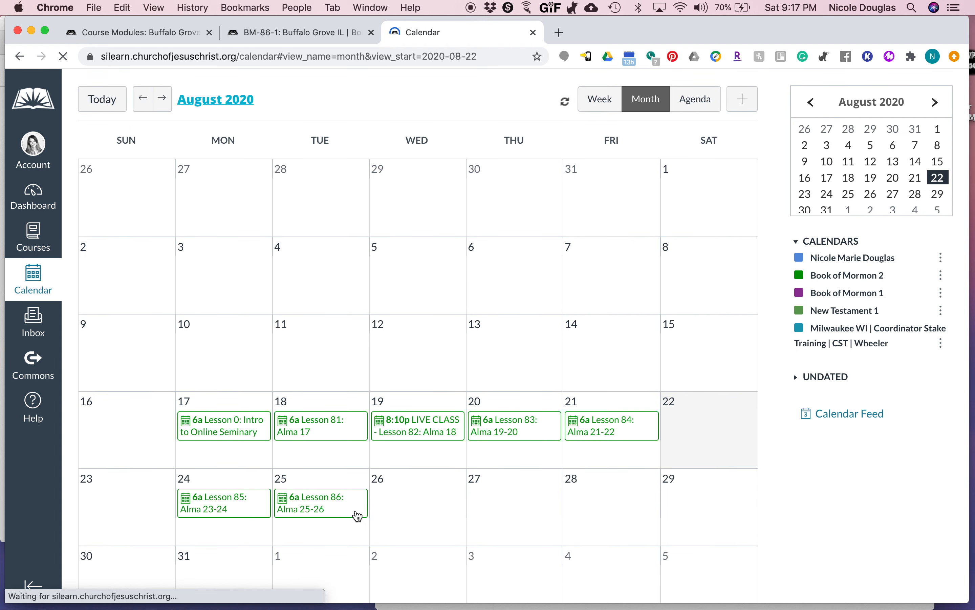
# - Check the Lesson 86 event's details on August 25 and test its lesson link, then close the details
pyautogui.click(342, 508)
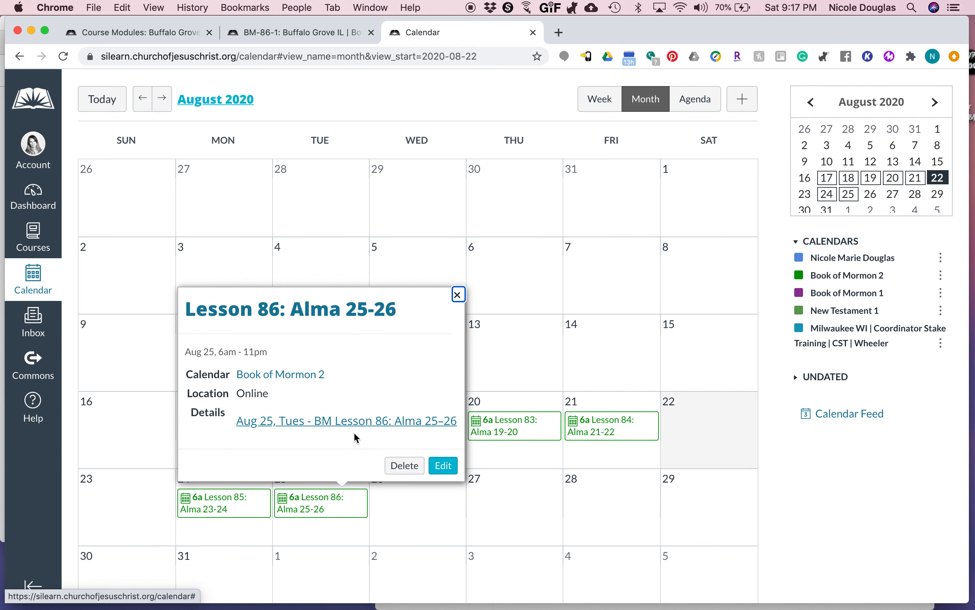
pyautogui.click(347, 423)
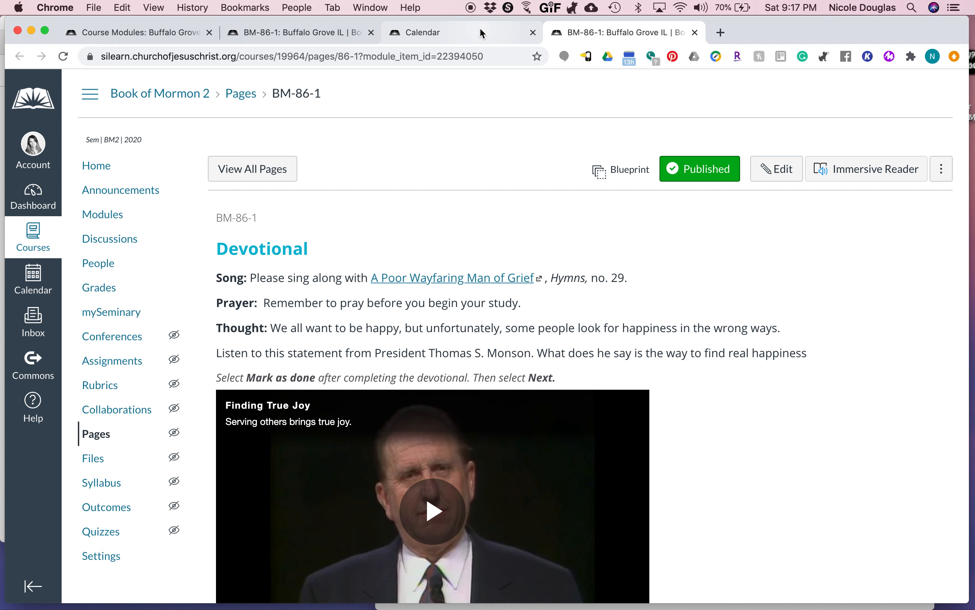
pyautogui.click(482, 39)
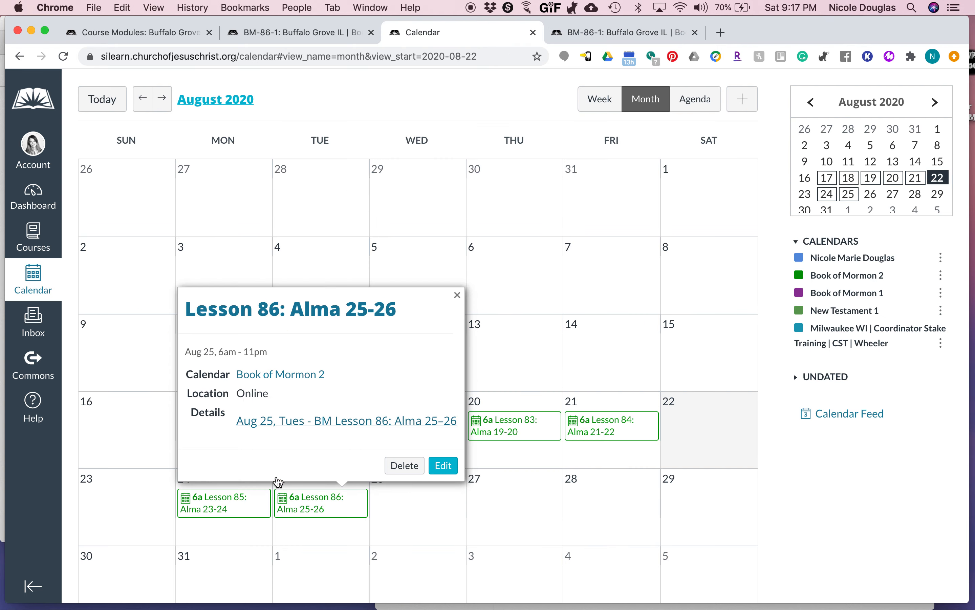
pyautogui.click(458, 294)
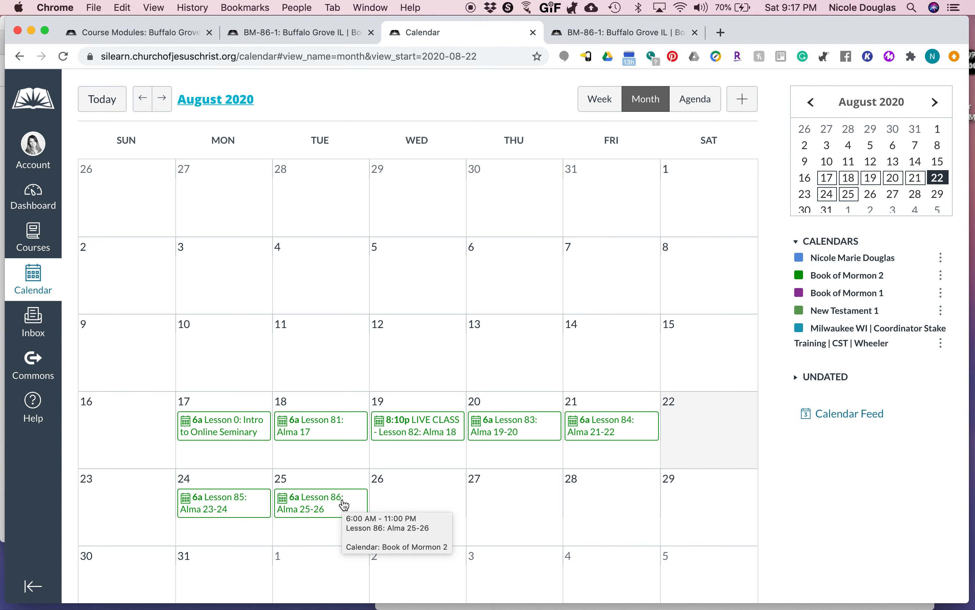
pyautogui.click(617, 31)
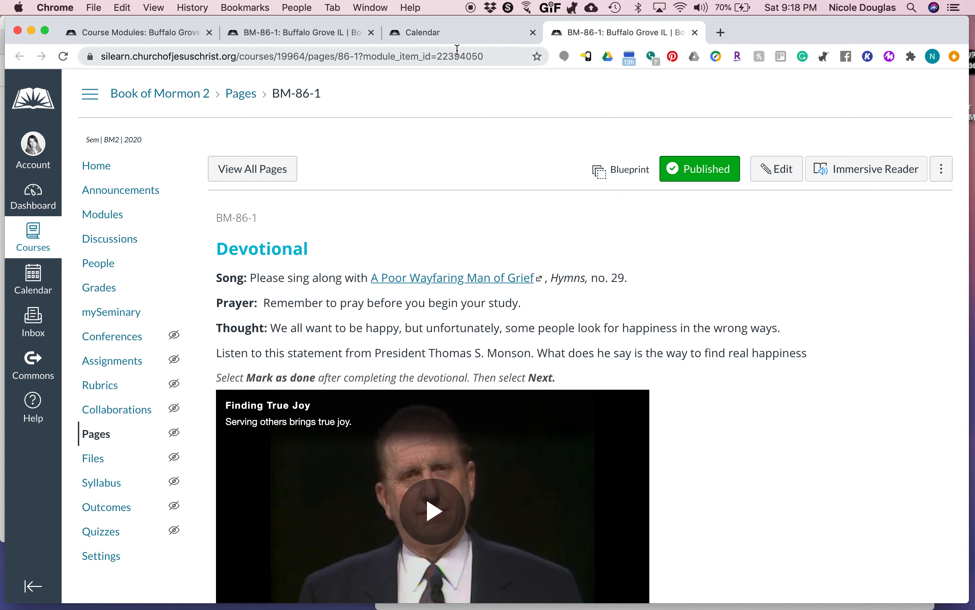
pyautogui.click(461, 33)
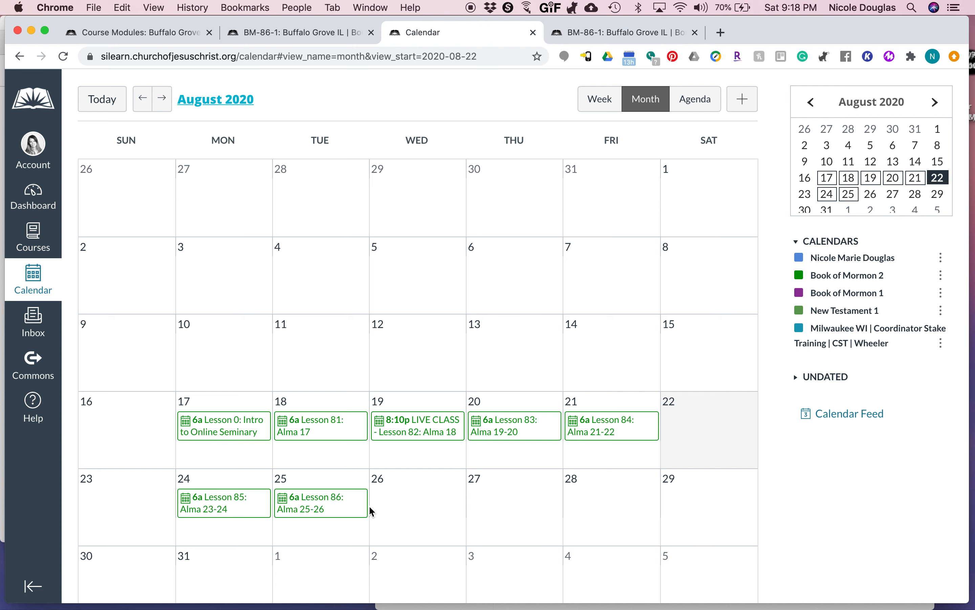
pyautogui.click(608, 35)
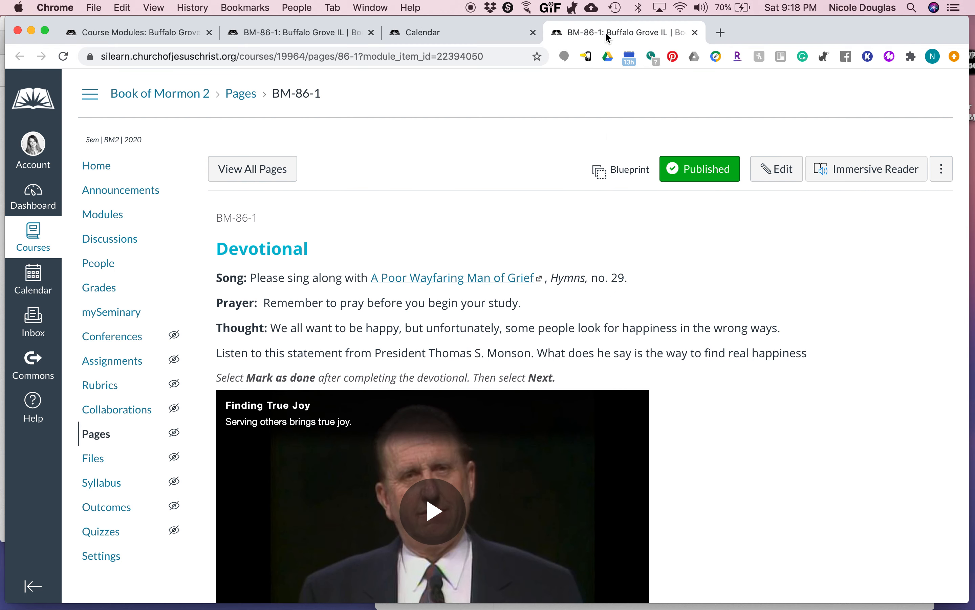
pyautogui.click(431, 36)
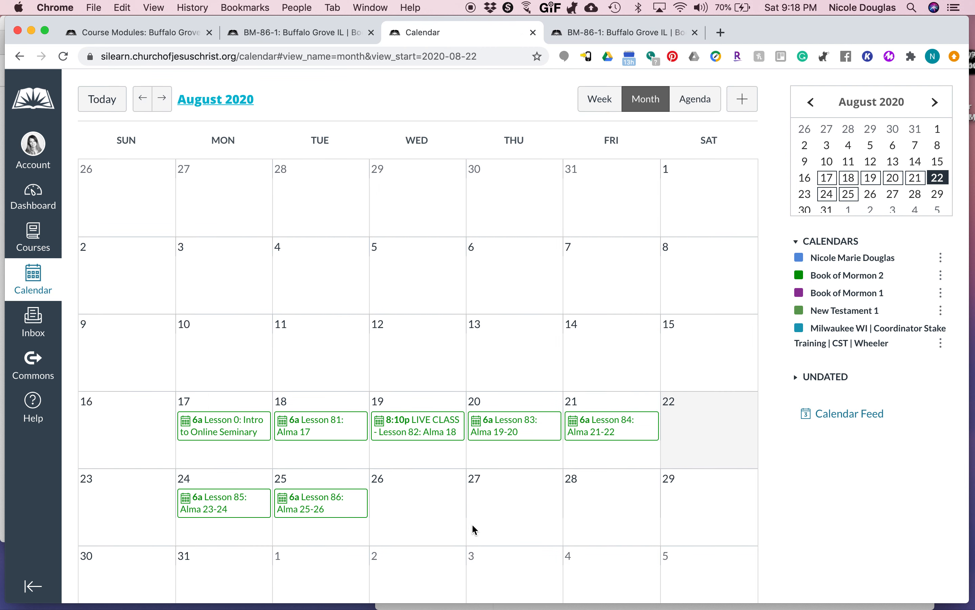
pyautogui.scroll(-2, 477, 537)
pyautogui.scroll(2, 476, 537)
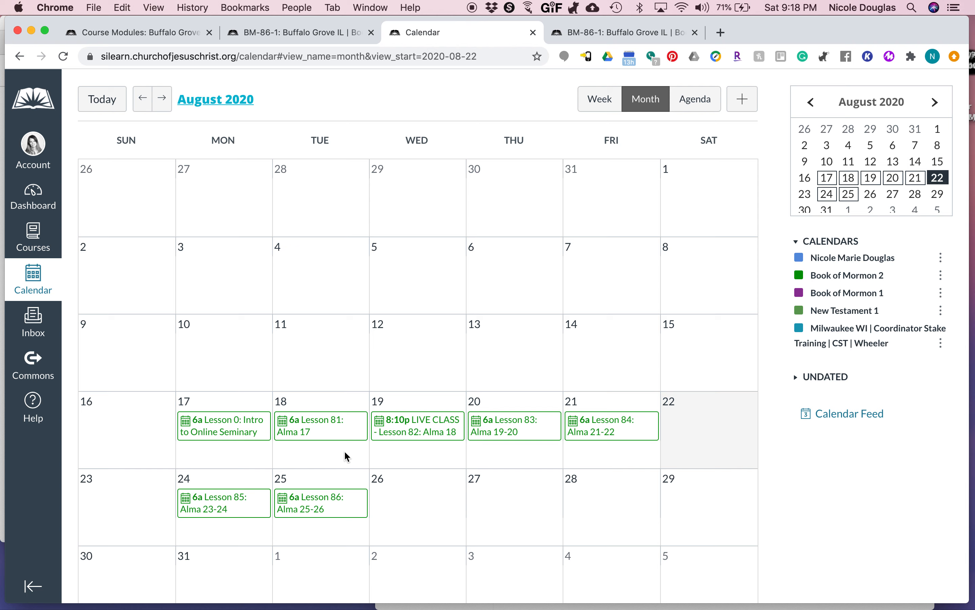
# - Add an event titled "Finished Grading" on August 20 to the personal calendar
pyautogui.click(508, 449)
pyautogui.click(473, 275)
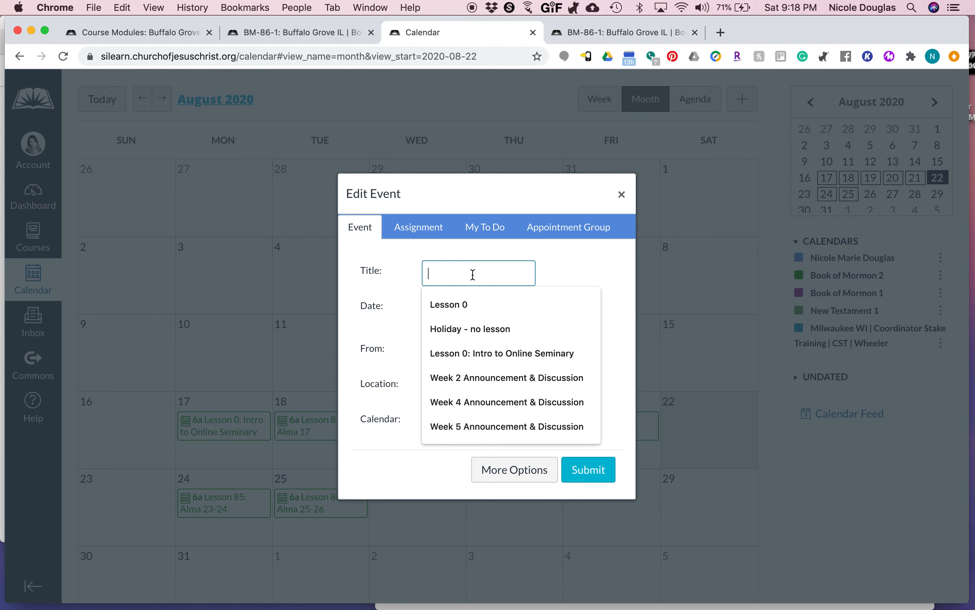
pyautogui.write('Finishe')
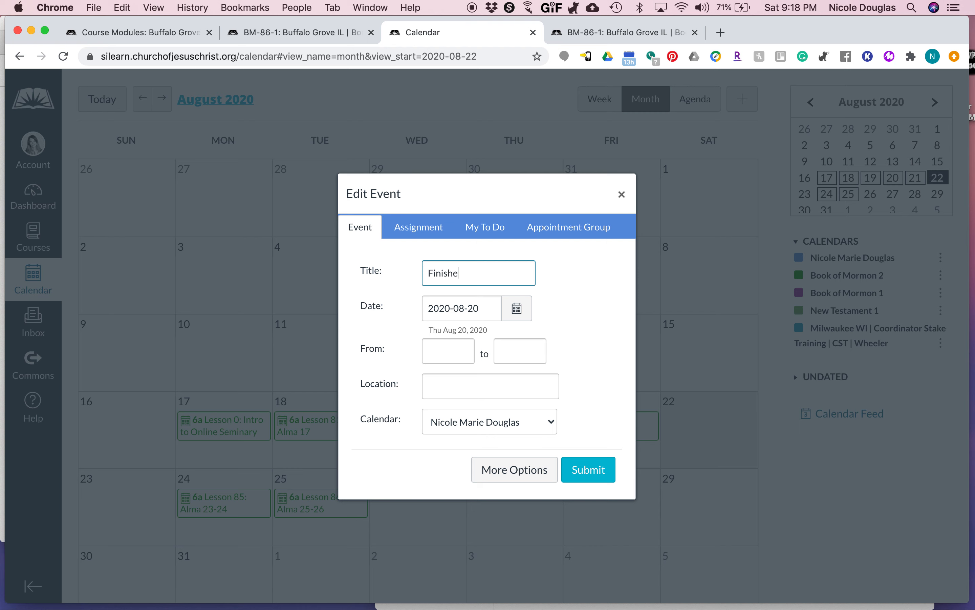
pyautogui.write('d rGrading')
pyautogui.click(590, 467)
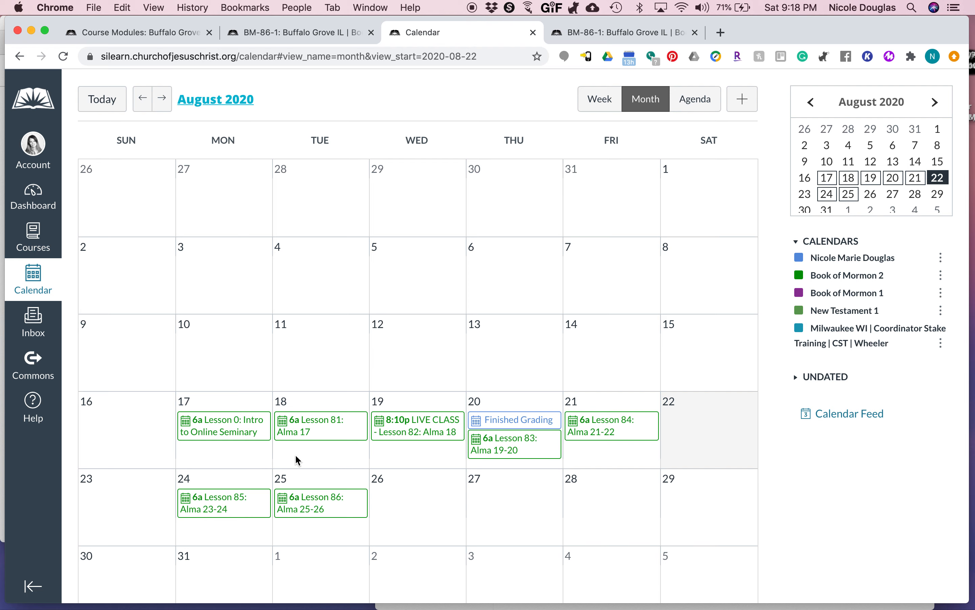
# - Add an event titled "Transfered to WISE" on August 18 to the personal calendar
pyautogui.click(324, 452)
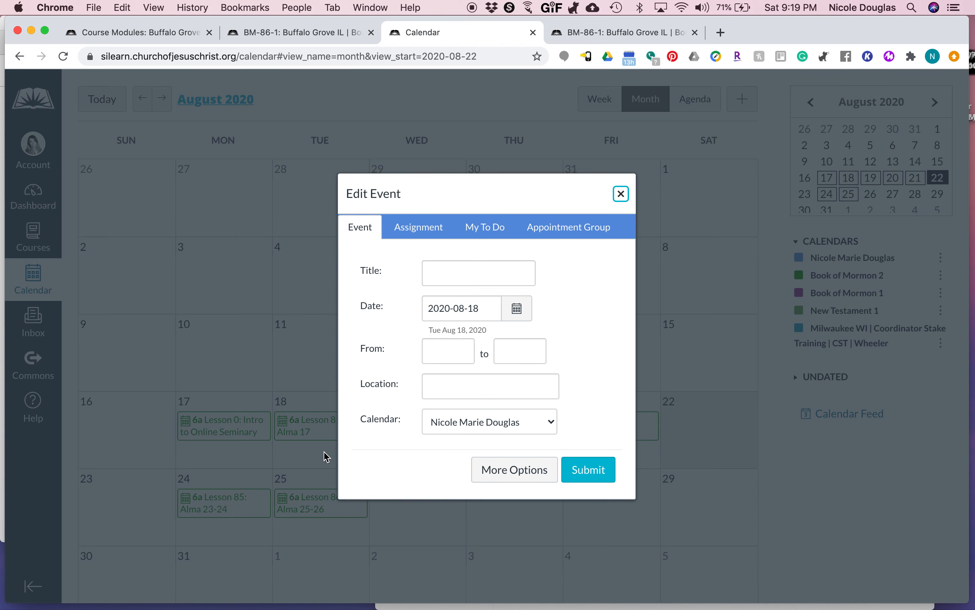
pyautogui.click(438, 282)
pyautogui.write('Transfer')
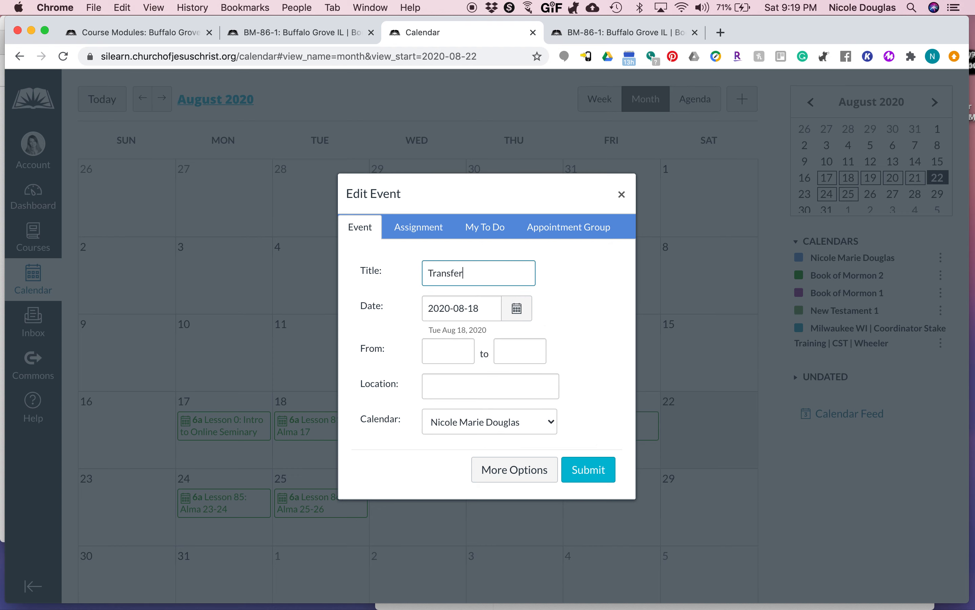
pyautogui.write('ed to WISE')
pyautogui.click(574, 471)
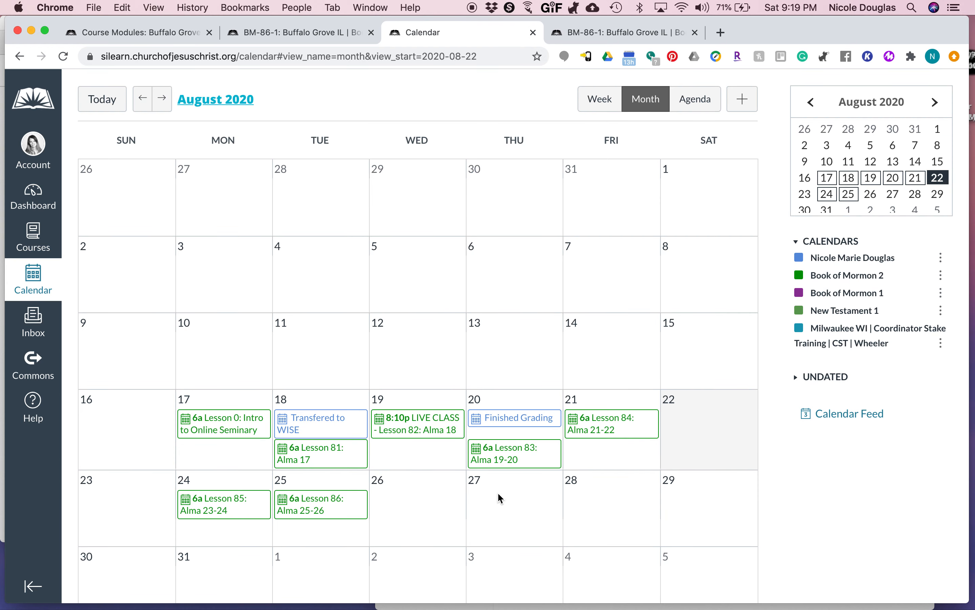
# - Move the "Finished Grading" event to August 21 and the "Transfered to WISE" event to August 20
pyautogui.moveTo(495, 422); pyautogui.dragTo(607, 462)
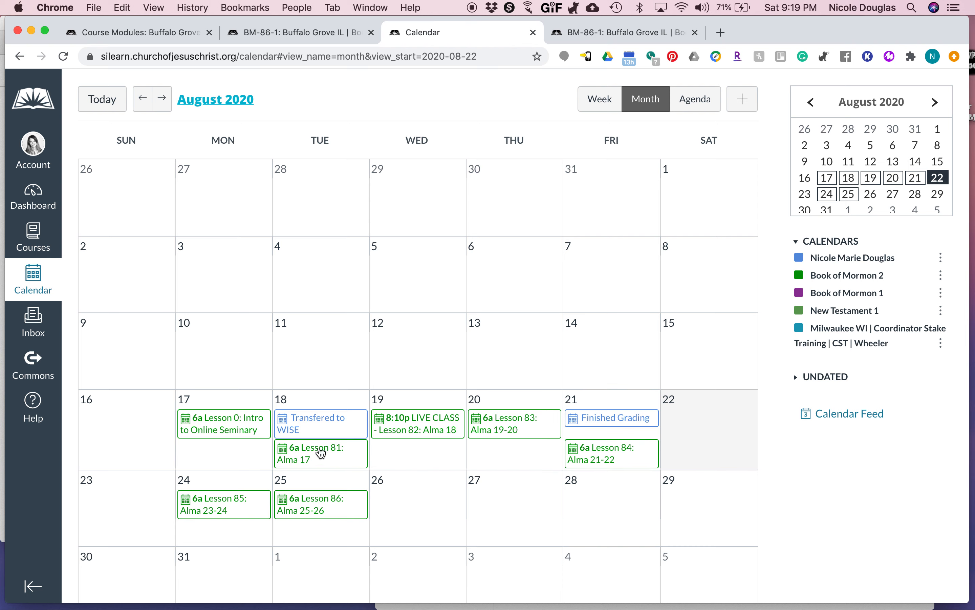
pyautogui.moveTo(325, 428); pyautogui.dragTo(516, 449)
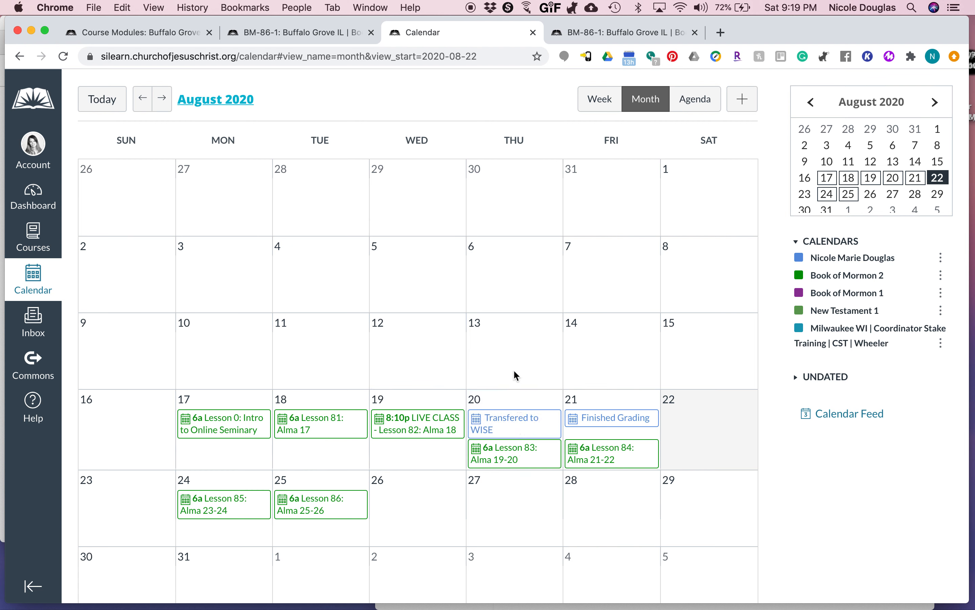